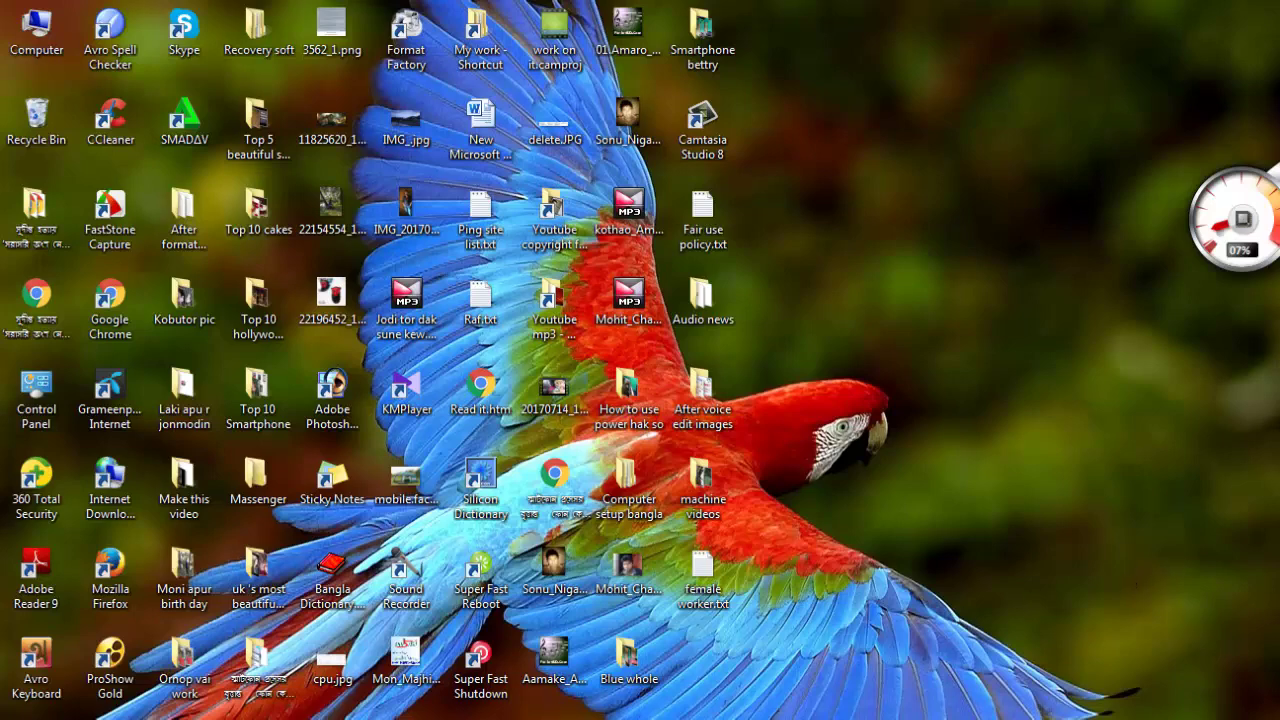
# Subscribe to the Maa Organization channel and save 'Send me all notifications' from the bell
pyautogui.hotkey('alt', 'Tab')
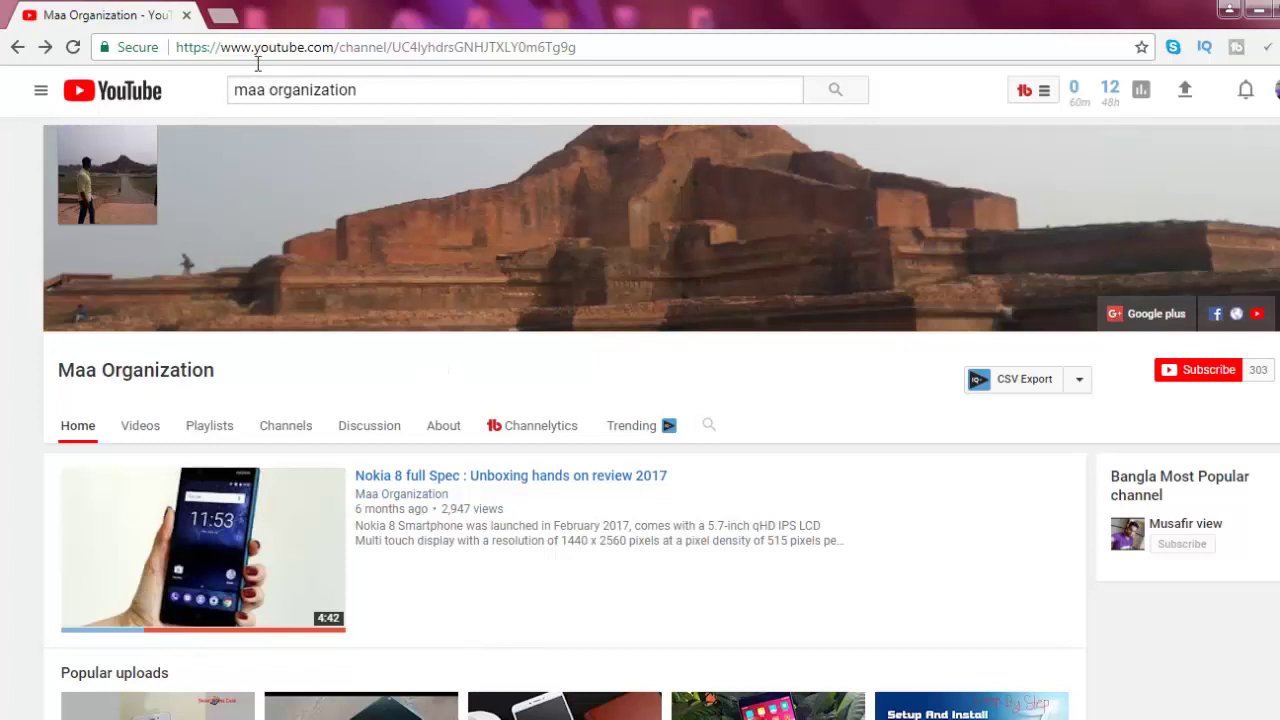
pyautogui.click(1188, 376)
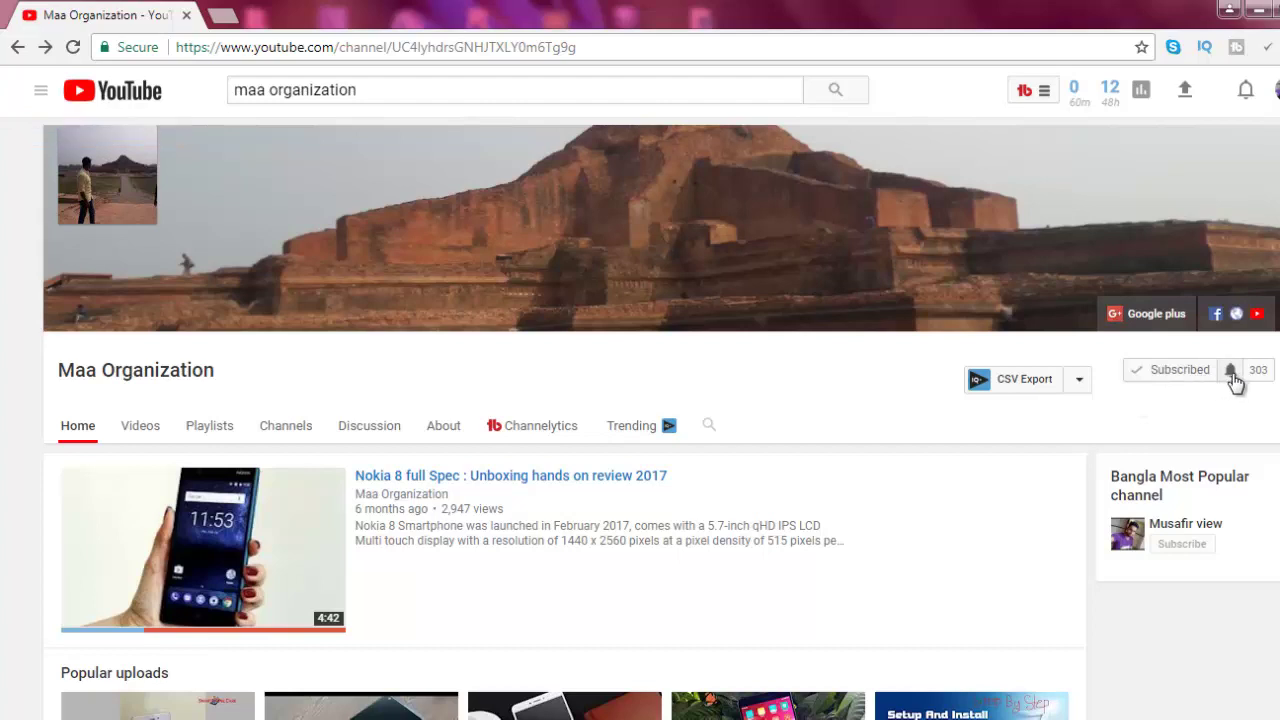
pyautogui.click(1231, 371)
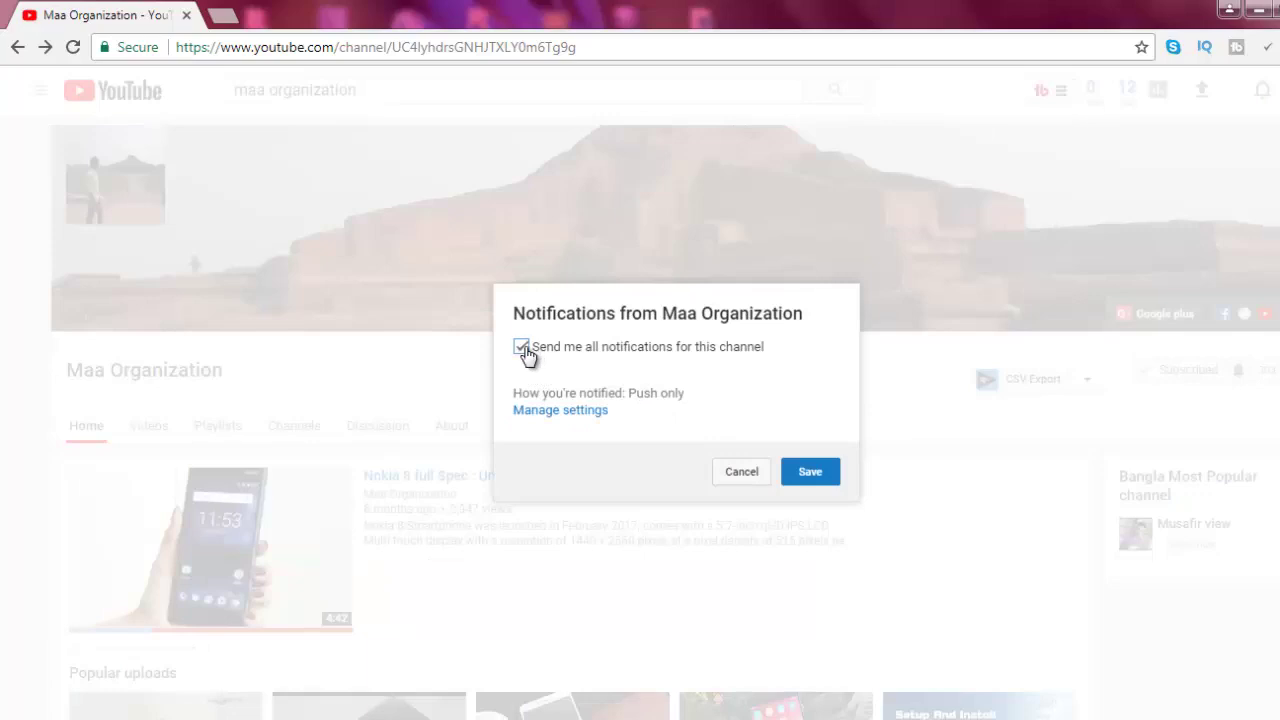
pyautogui.click(810, 474)
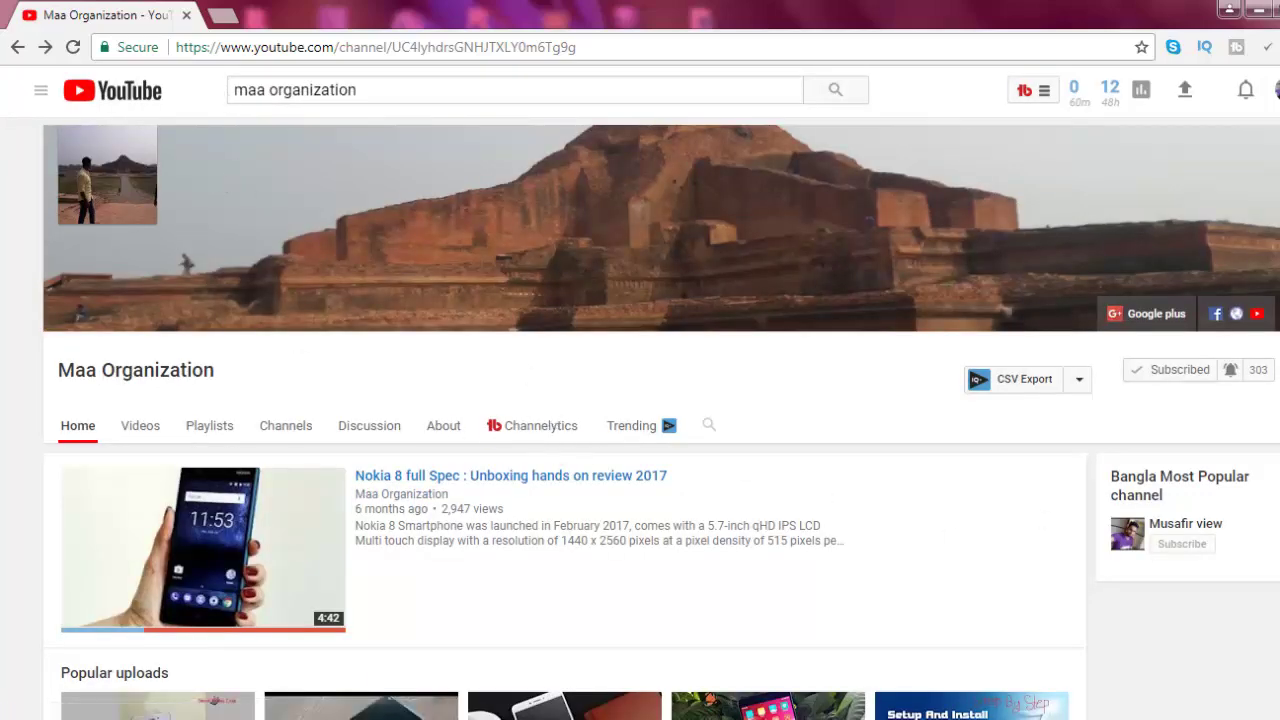
# Open the channel's Videos tab and load more of its uploads
pyautogui.scroll(-10, 640, 420)
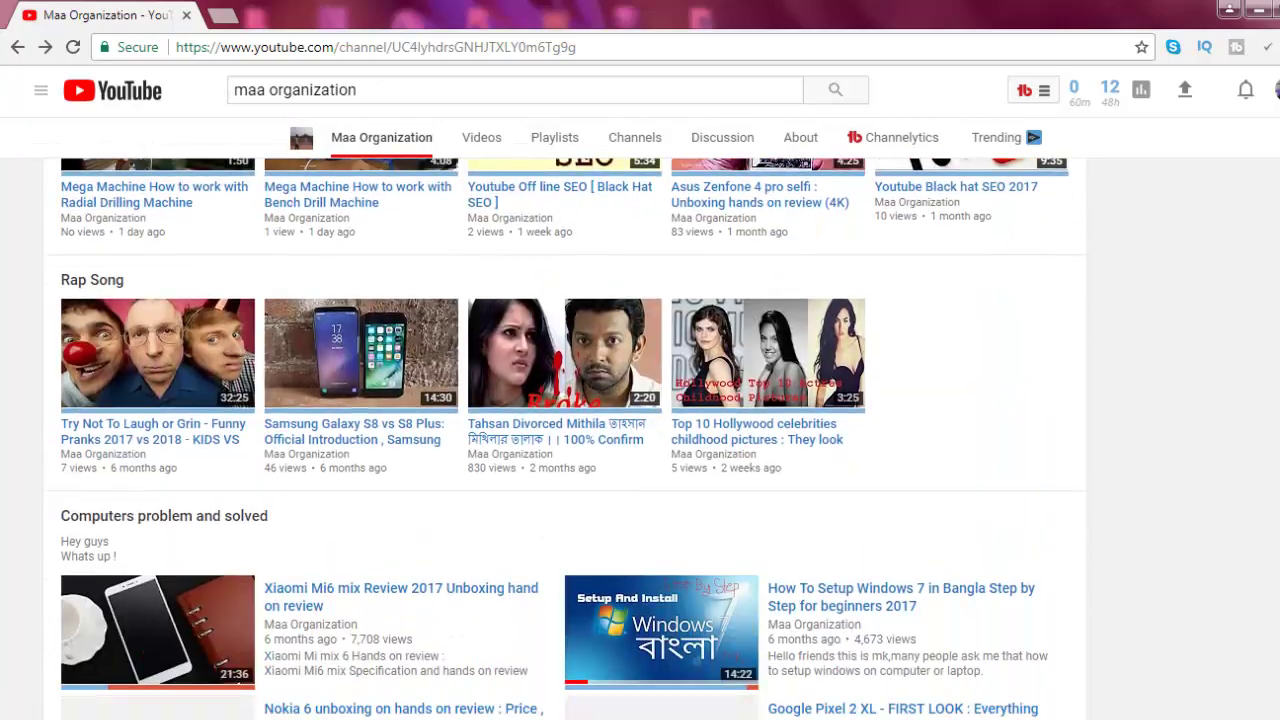
pyautogui.scroll(-3, 567, 438)
pyautogui.scroll(10, 567, 438)
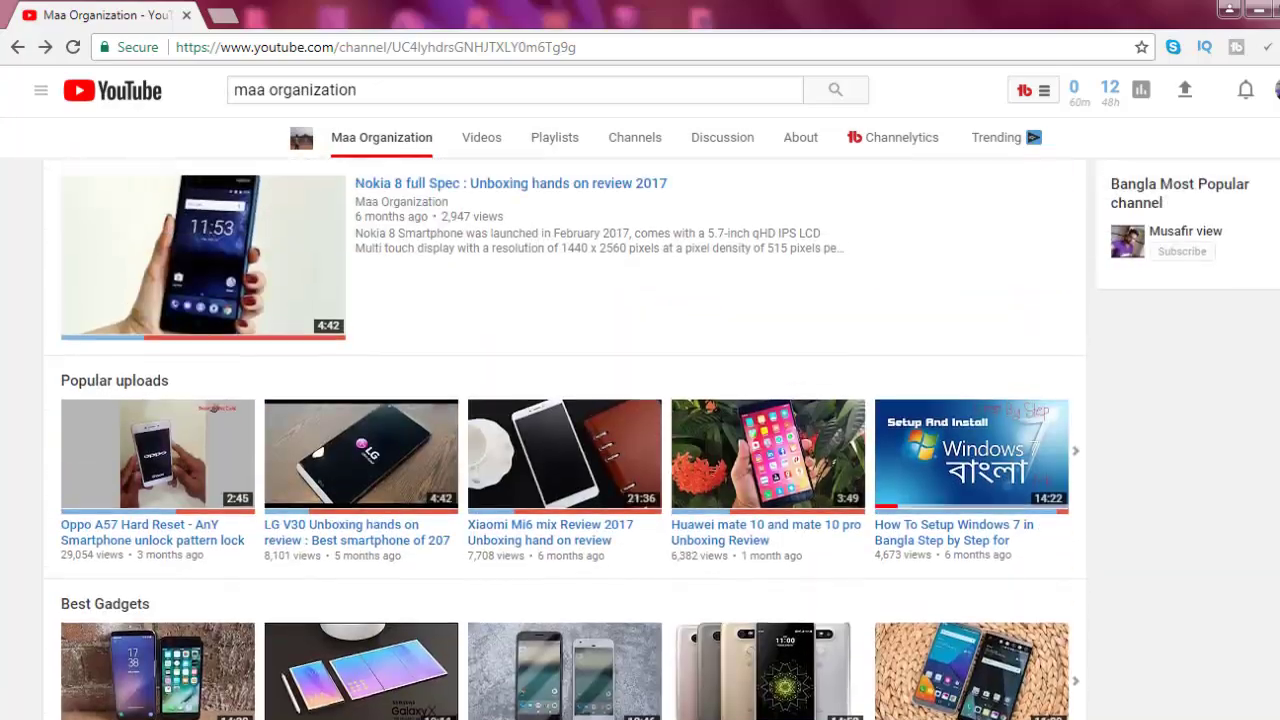
pyautogui.scroll(3, 640, 420)
pyautogui.click(140, 317)
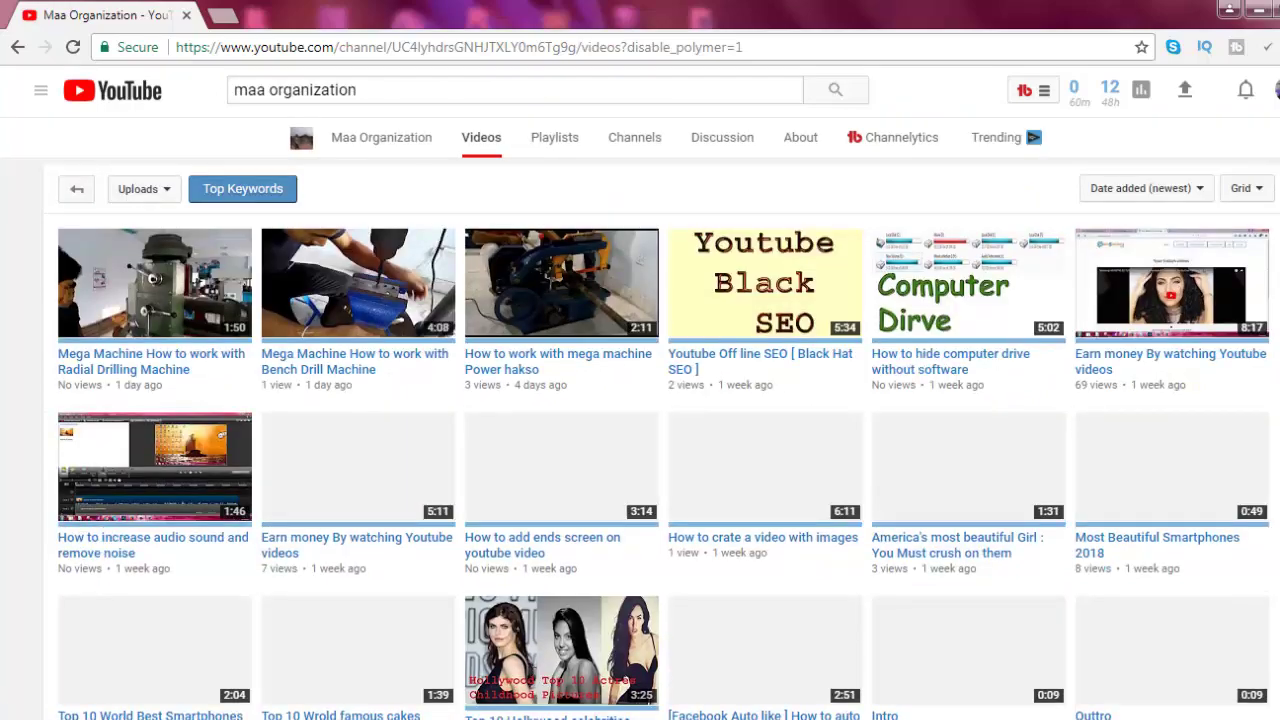
pyautogui.scroll(-5, 640, 420)
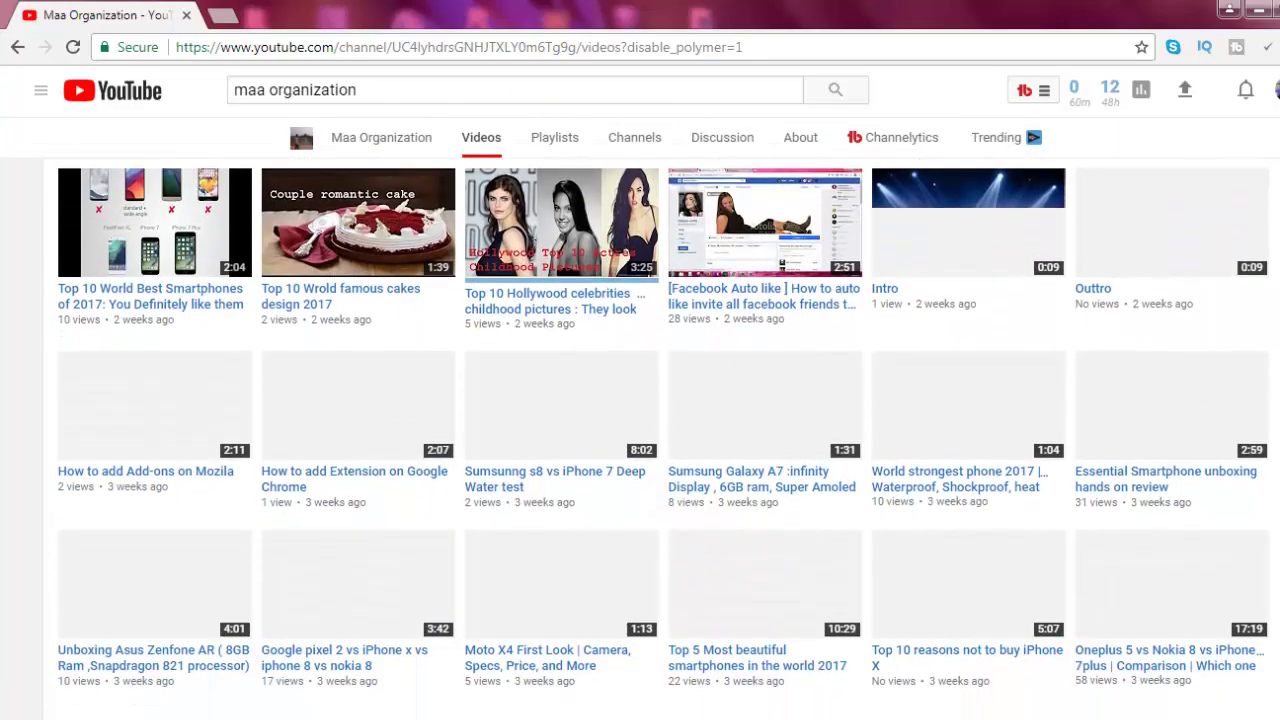
pyautogui.scroll(-2, 640, 420)
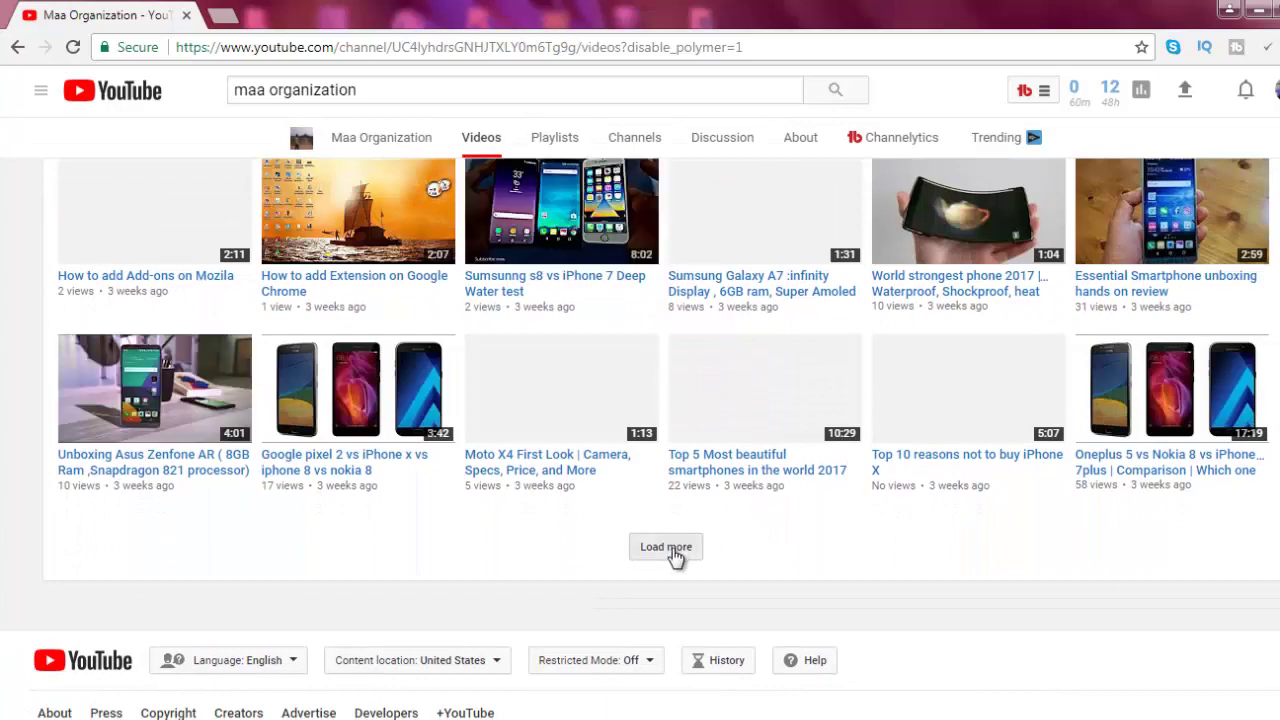
pyautogui.click(672, 548)
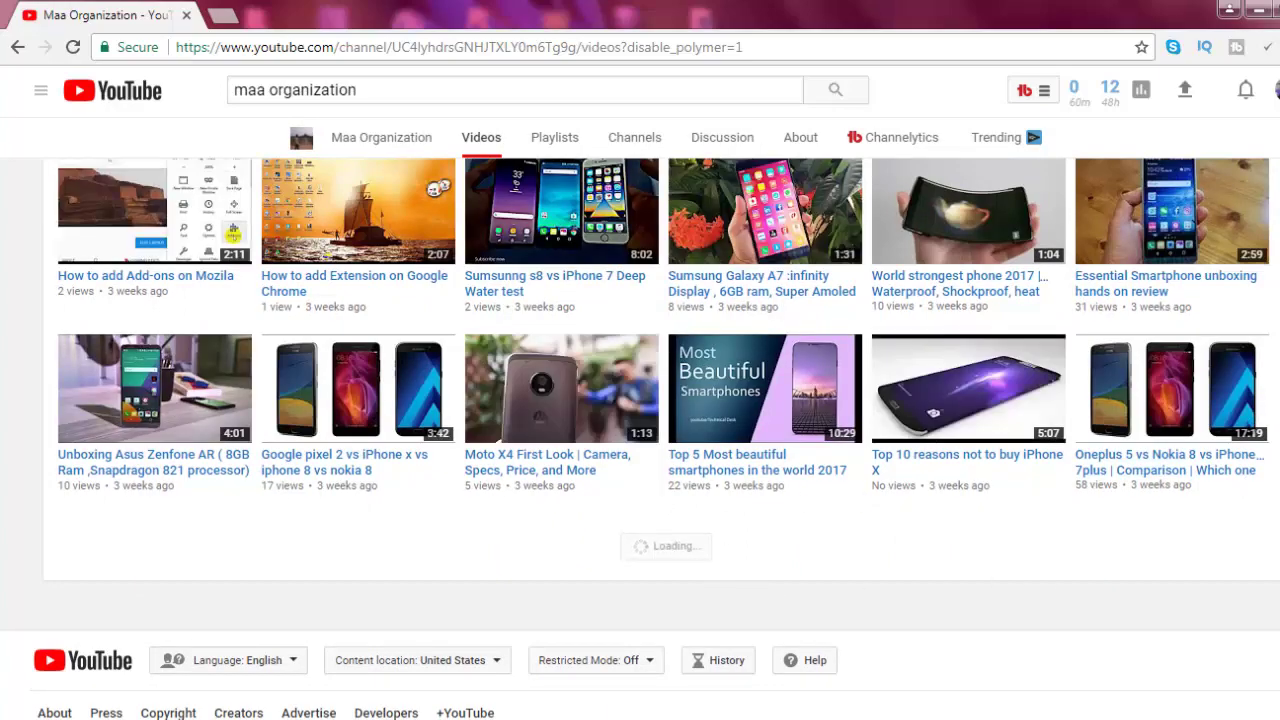
pyautogui.scroll(10, 956, 155)
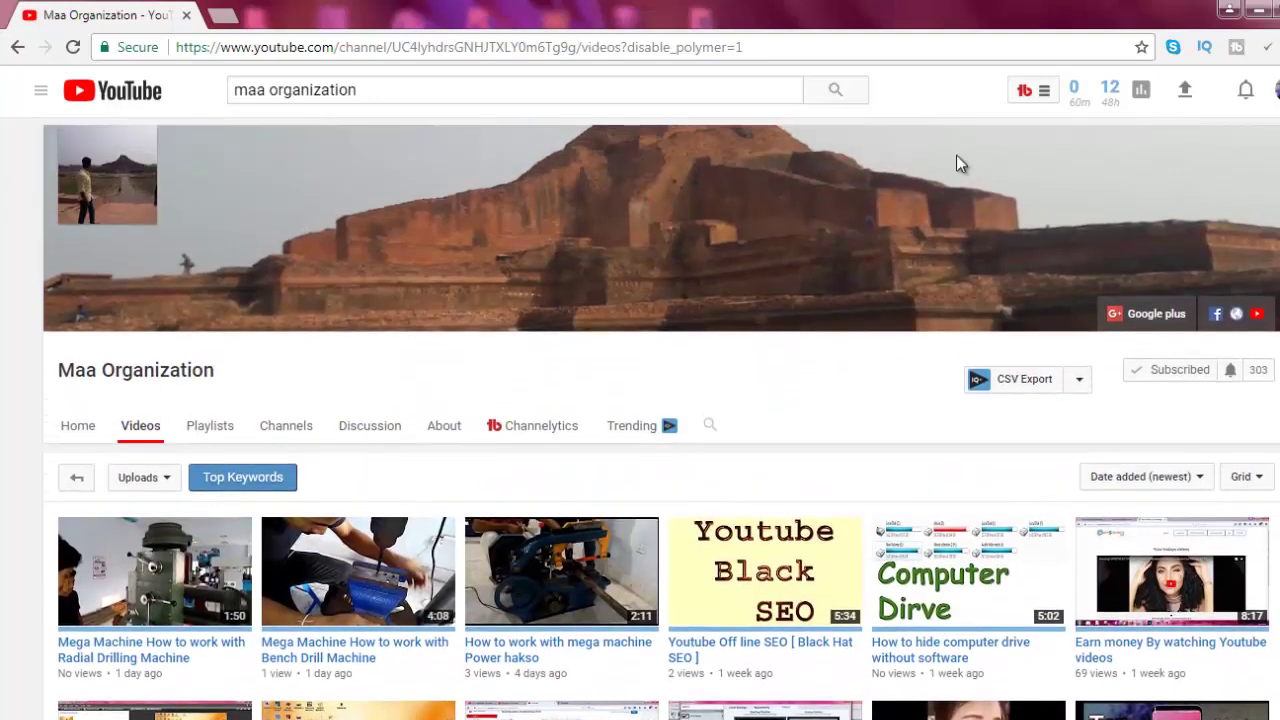
# Open a new browser tab and go to onlinelogomaker.com
pyautogui.click(226, 17)
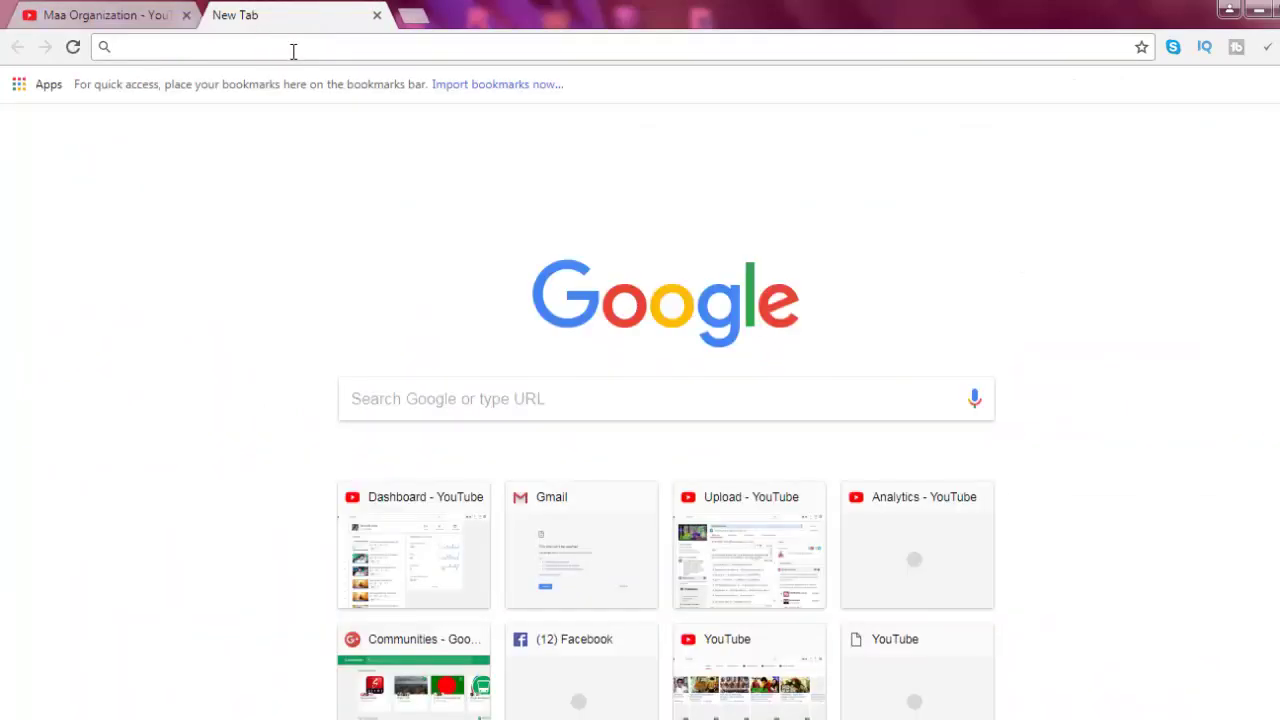
pyautogui.write('on')
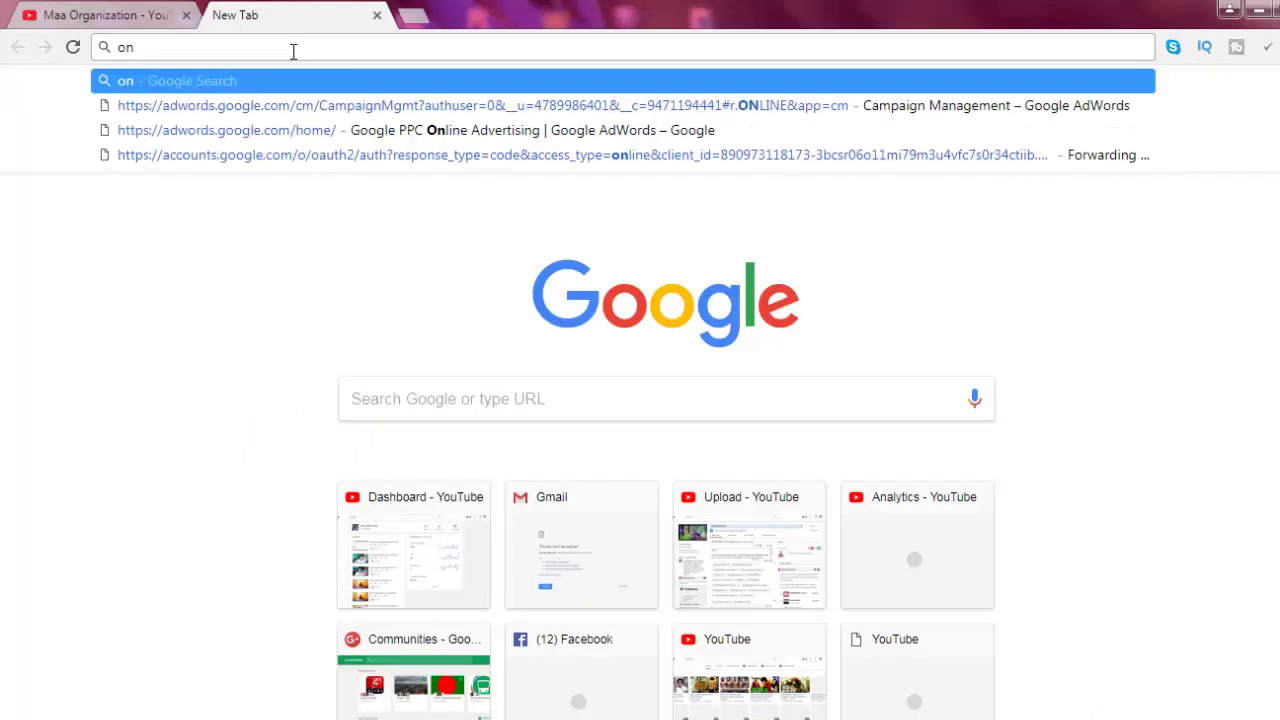
pyautogui.write('line')
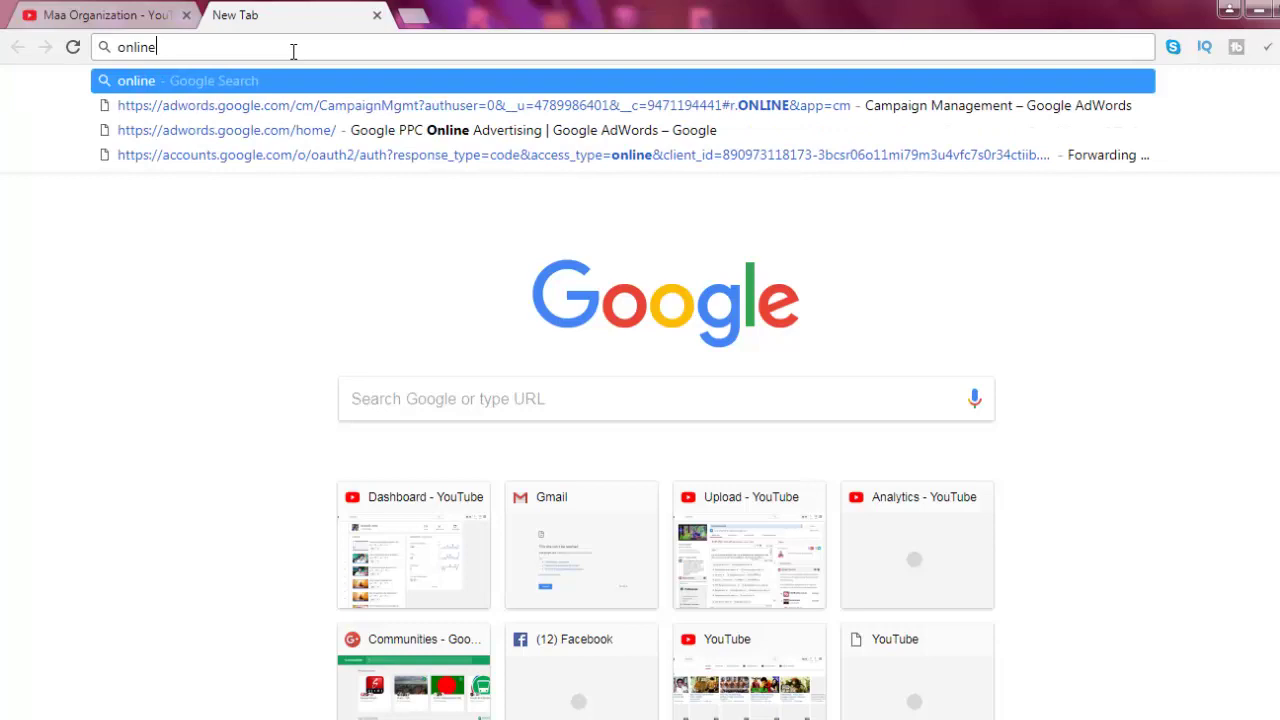
pyautogui.write('http://onlinelogomaker.com/')
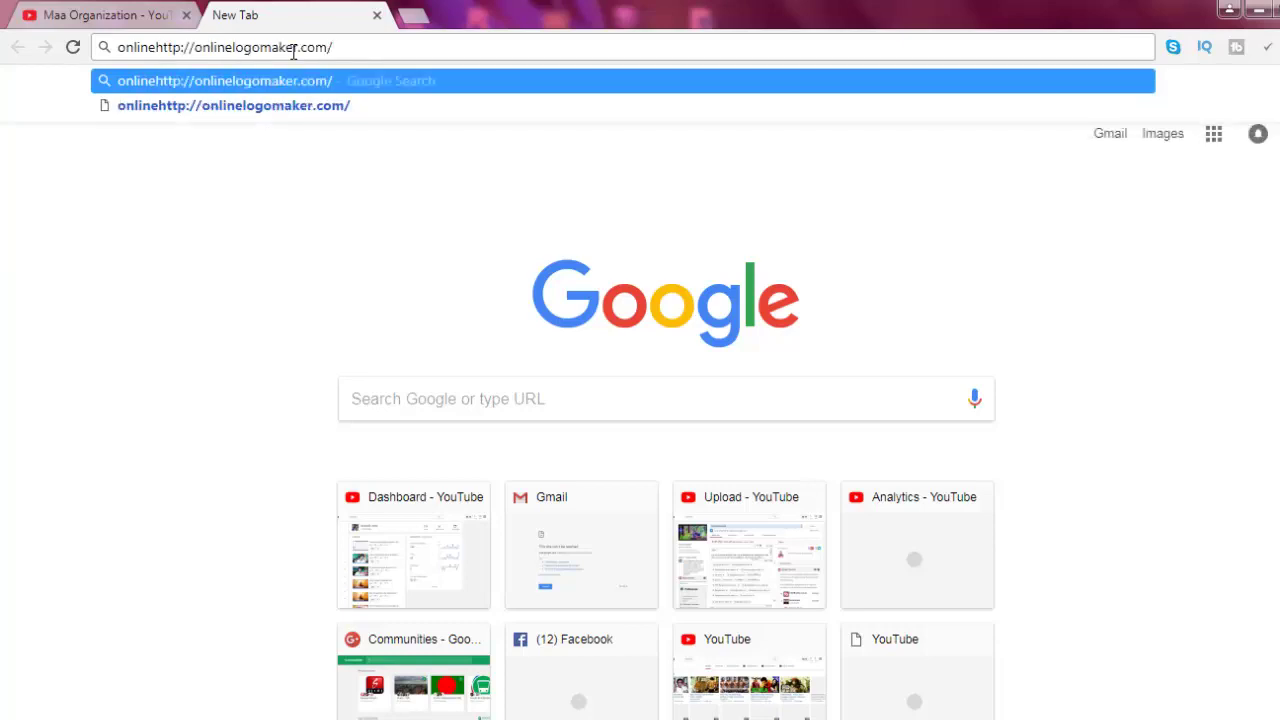
pyautogui.hotkey('ctrl', 'a')
pyautogui.write('http://onlinelogomaker.com/')
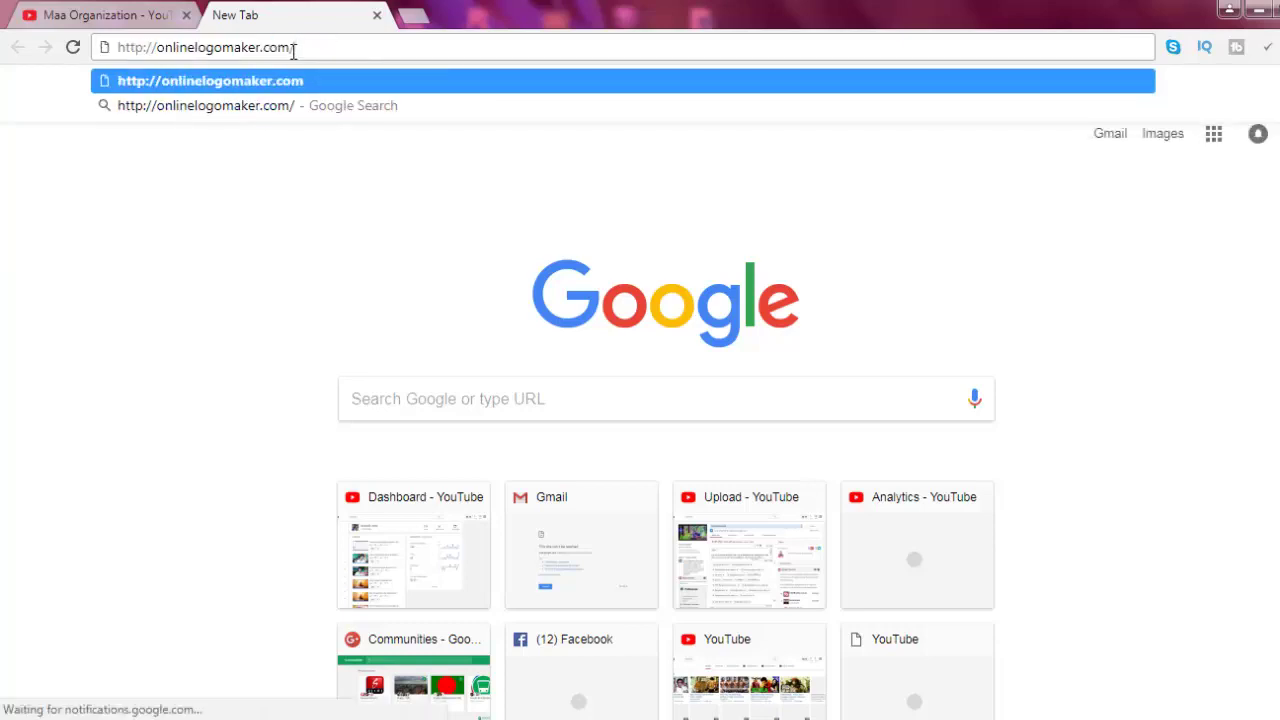
pyautogui.press('Return')
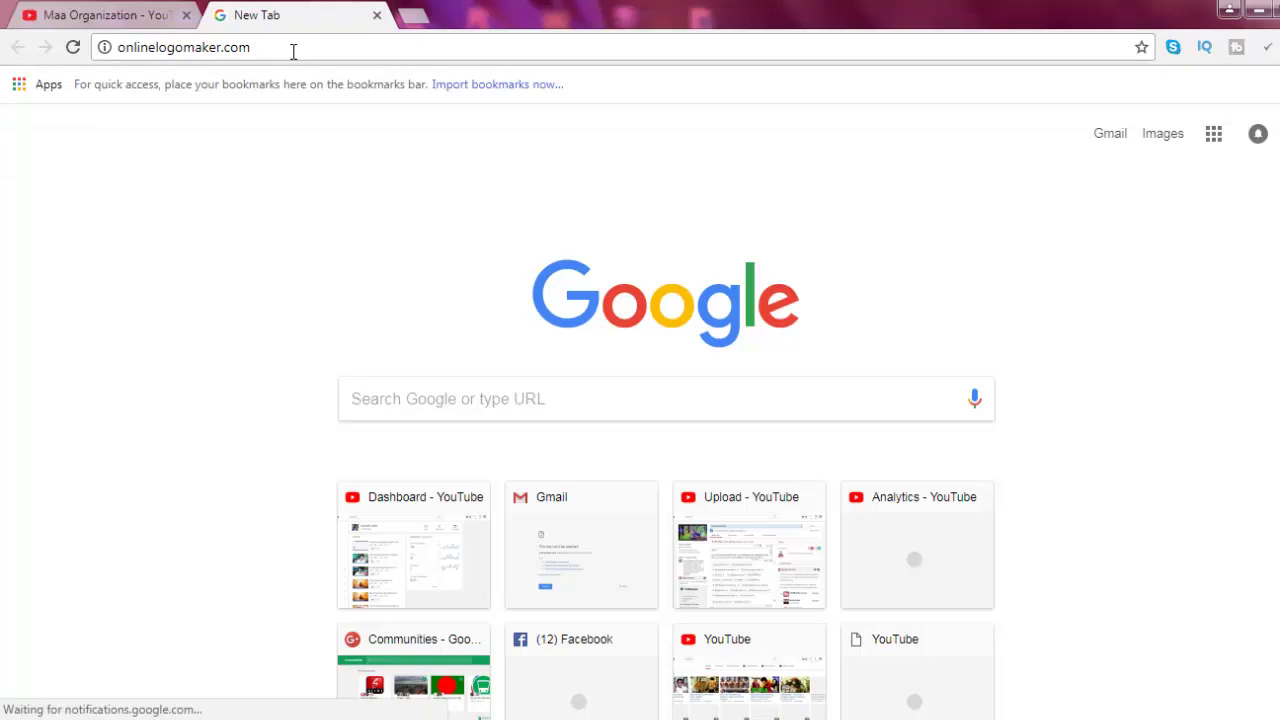
pyautogui.click(293, 51)
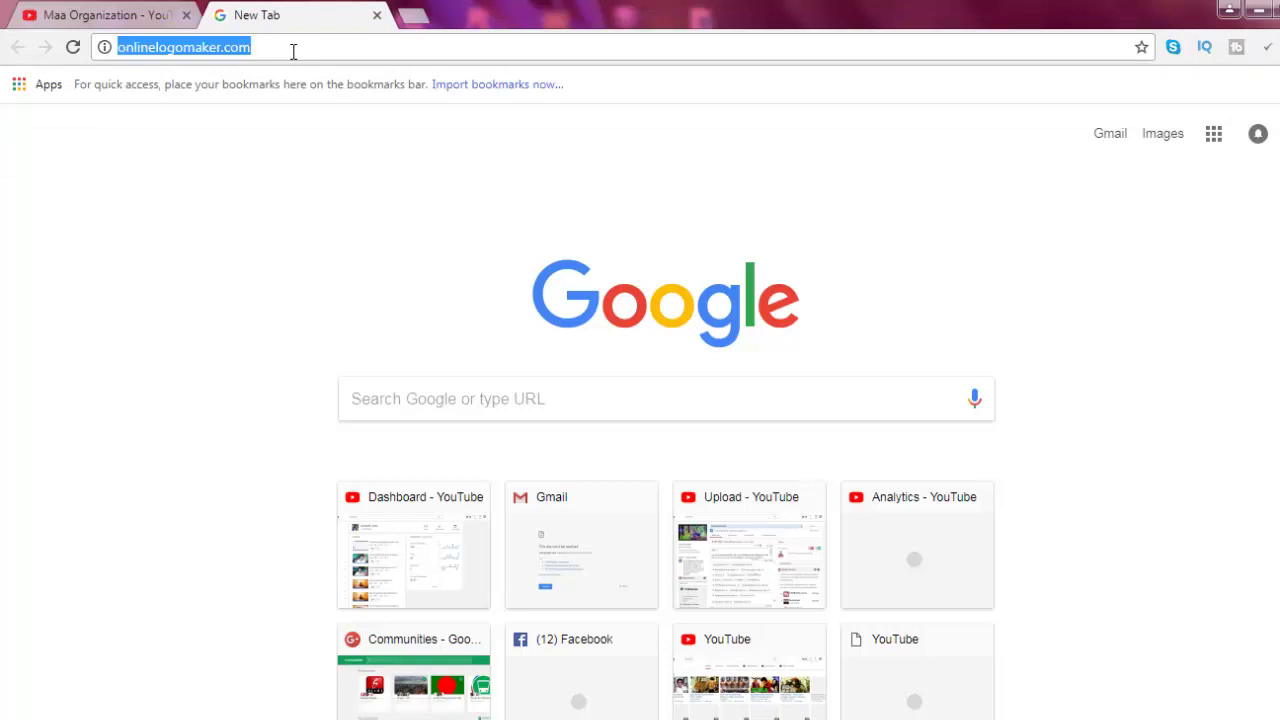
pyautogui.click(73, 47)
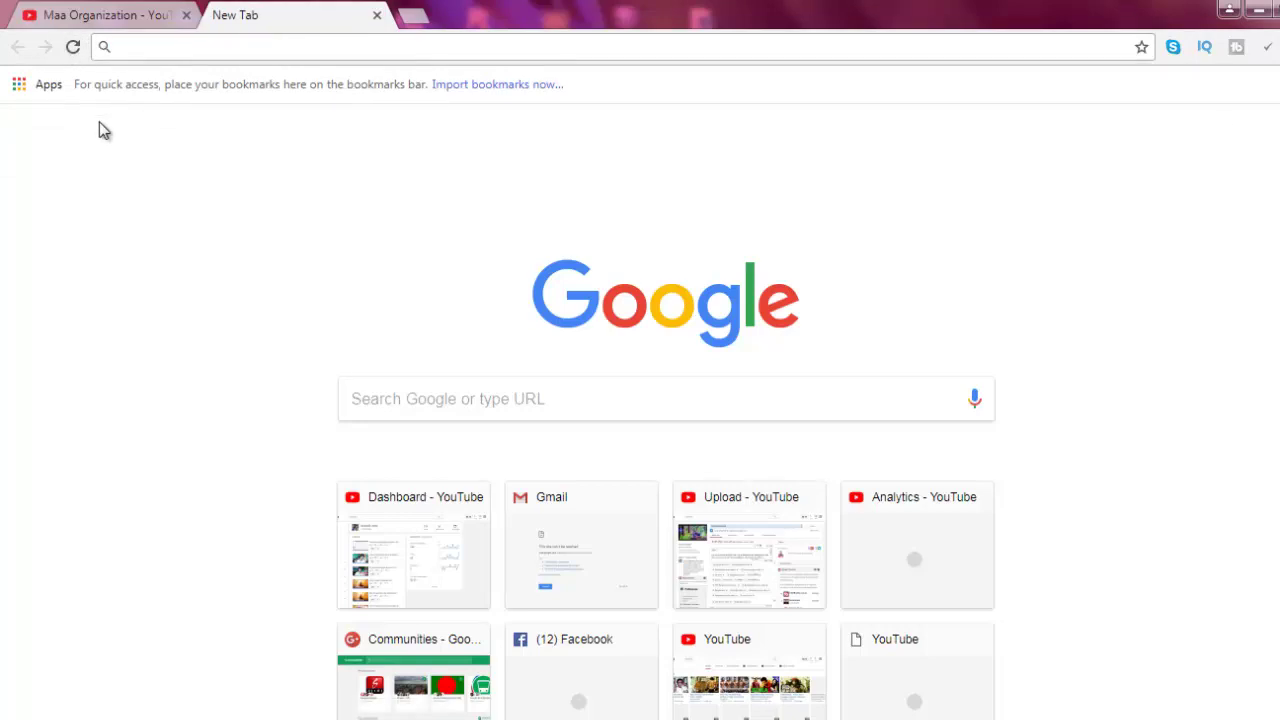
pyautogui.write('onlinelogomaker.com')
pyautogui.press('Return')
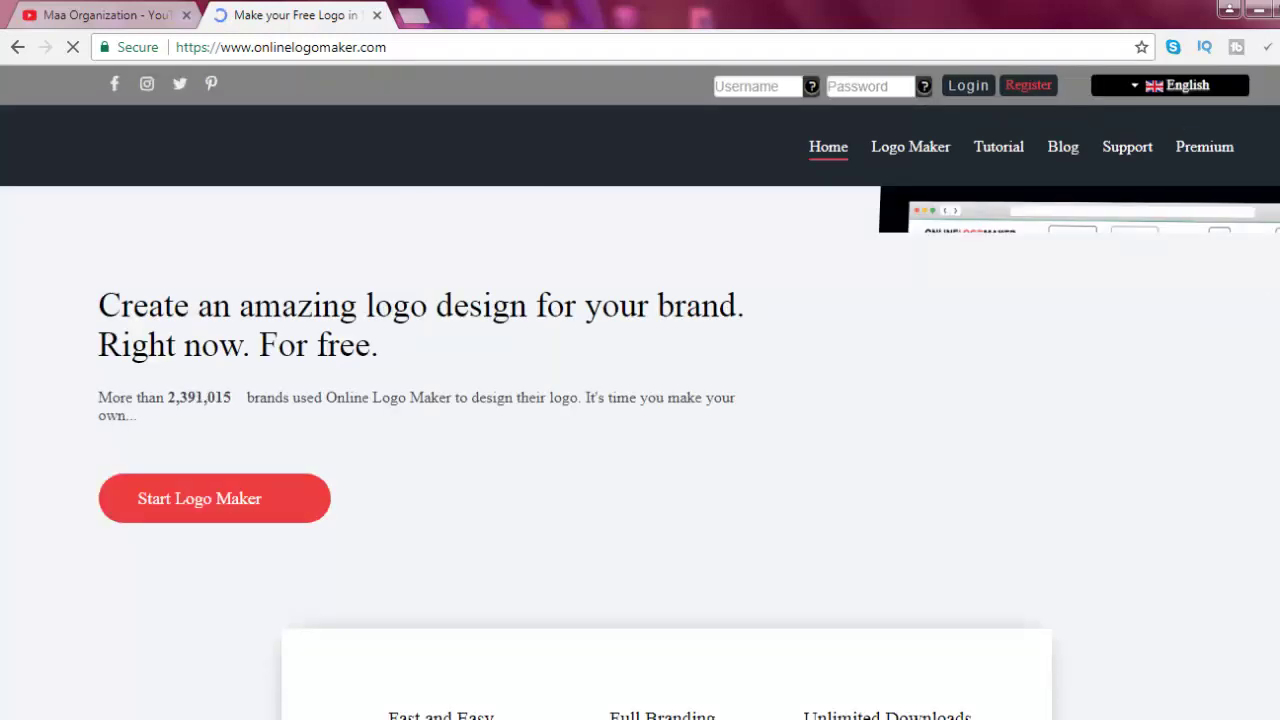
# Launch the logo editor with Start Logo Maker from the home page
pyautogui.scroll(-7, 640, 400)
pyautogui.scroll(4, 640, 400)
pyautogui.scroll(3, 640, 400)
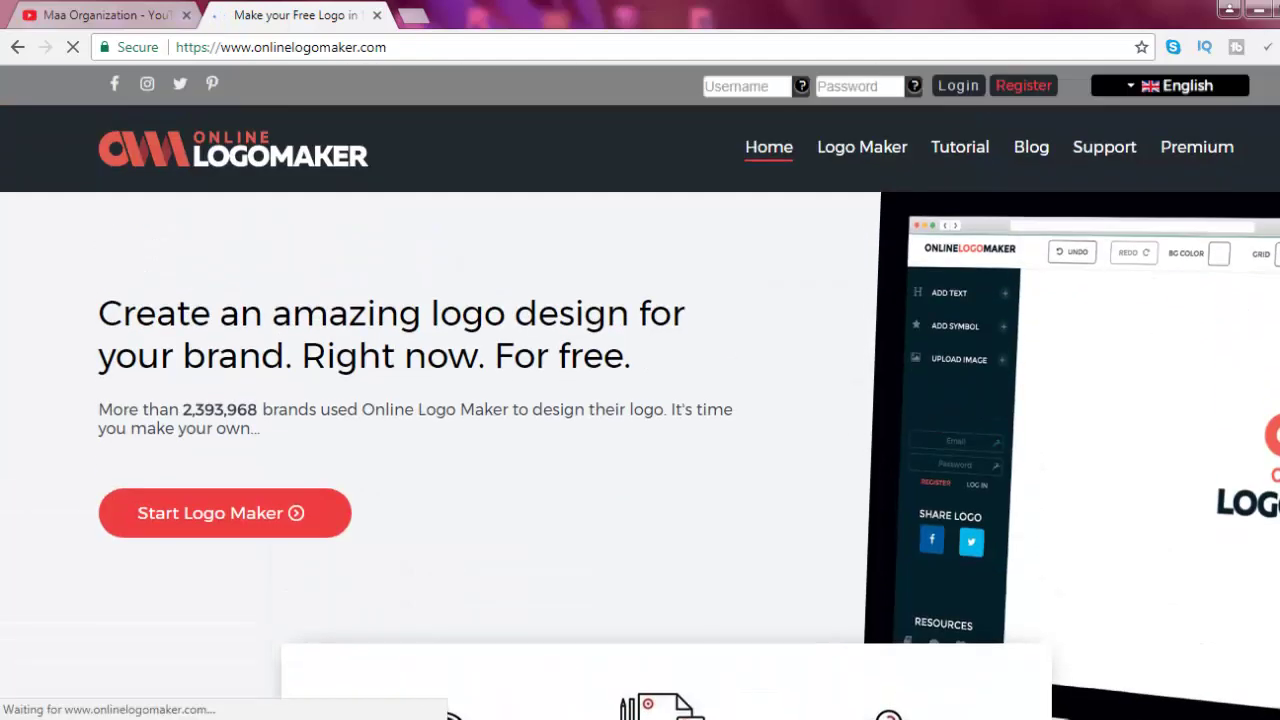
pyautogui.scroll(-5, 640, 400)
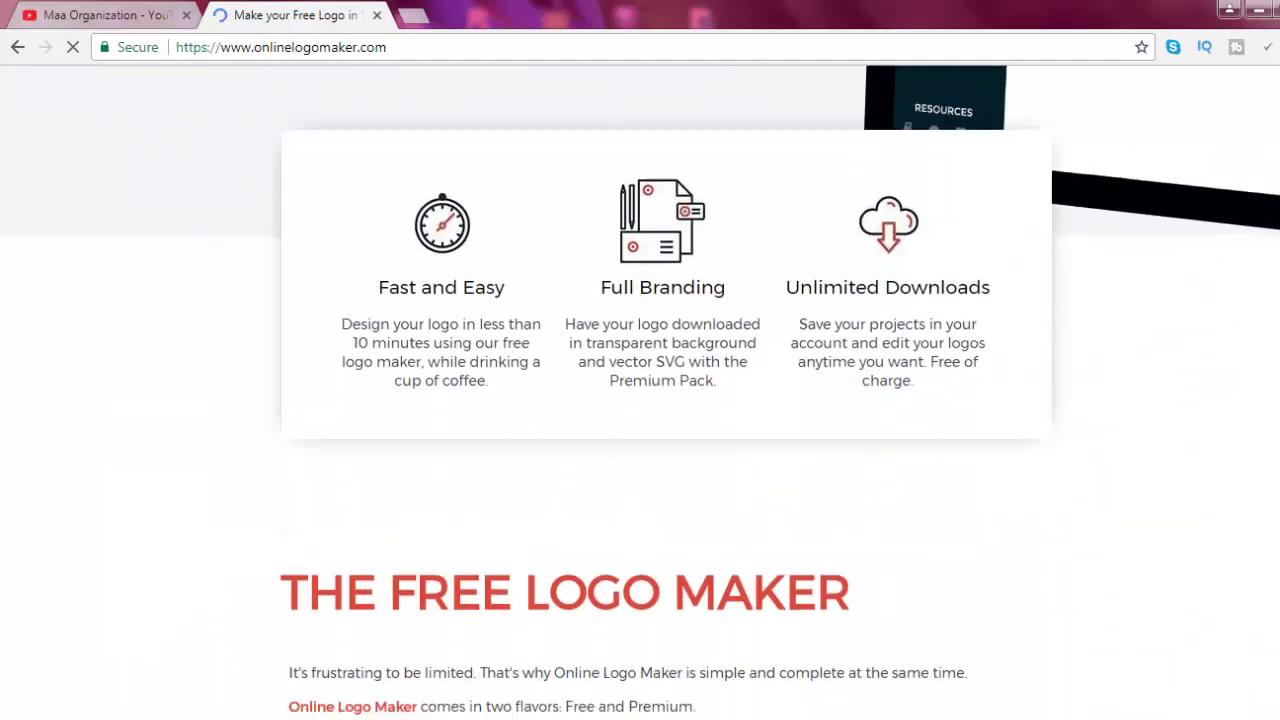
pyautogui.scroll(5, 640, 400)
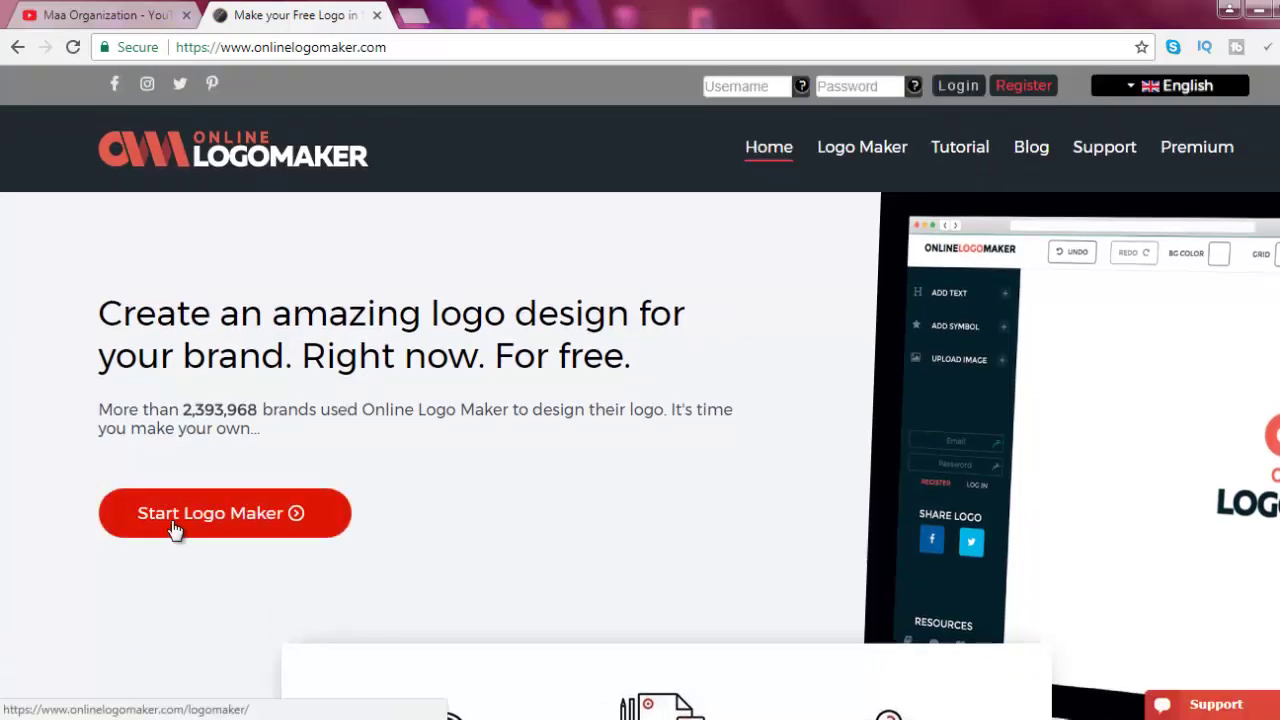
pyautogui.click(229, 531)
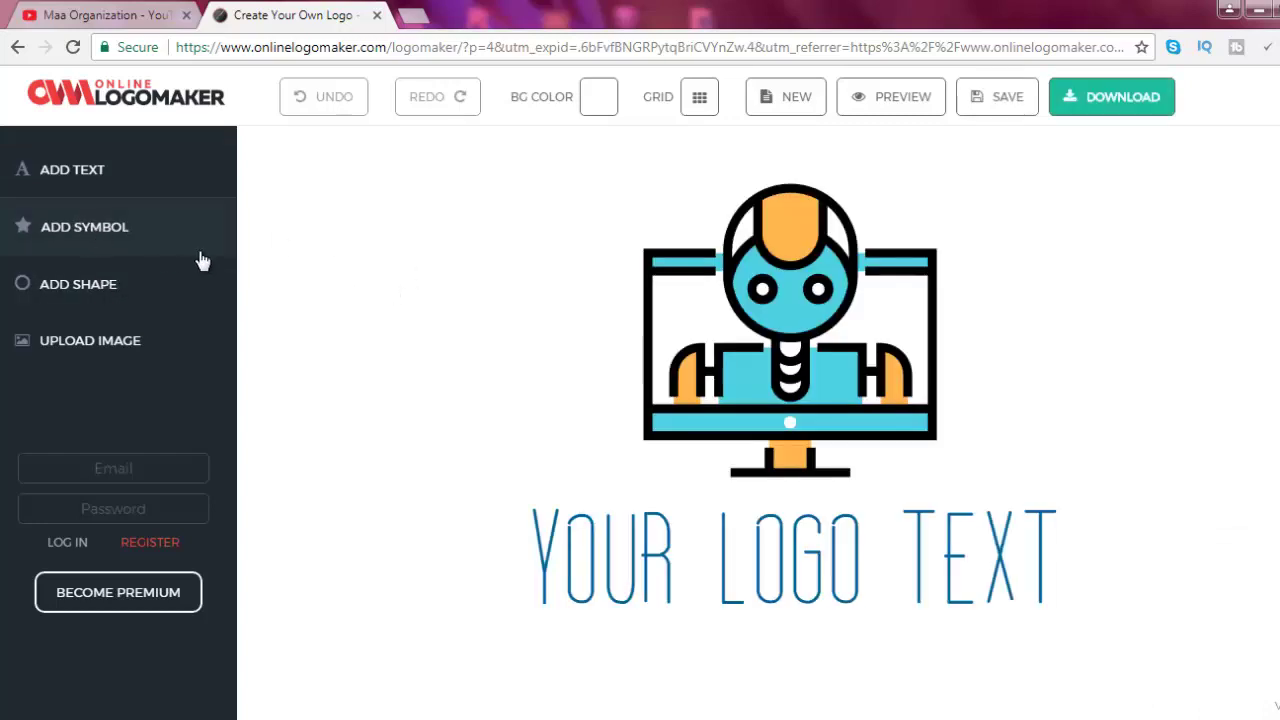
# Open the Add Symbol library and scroll through its category list
pyautogui.click(93, 236)
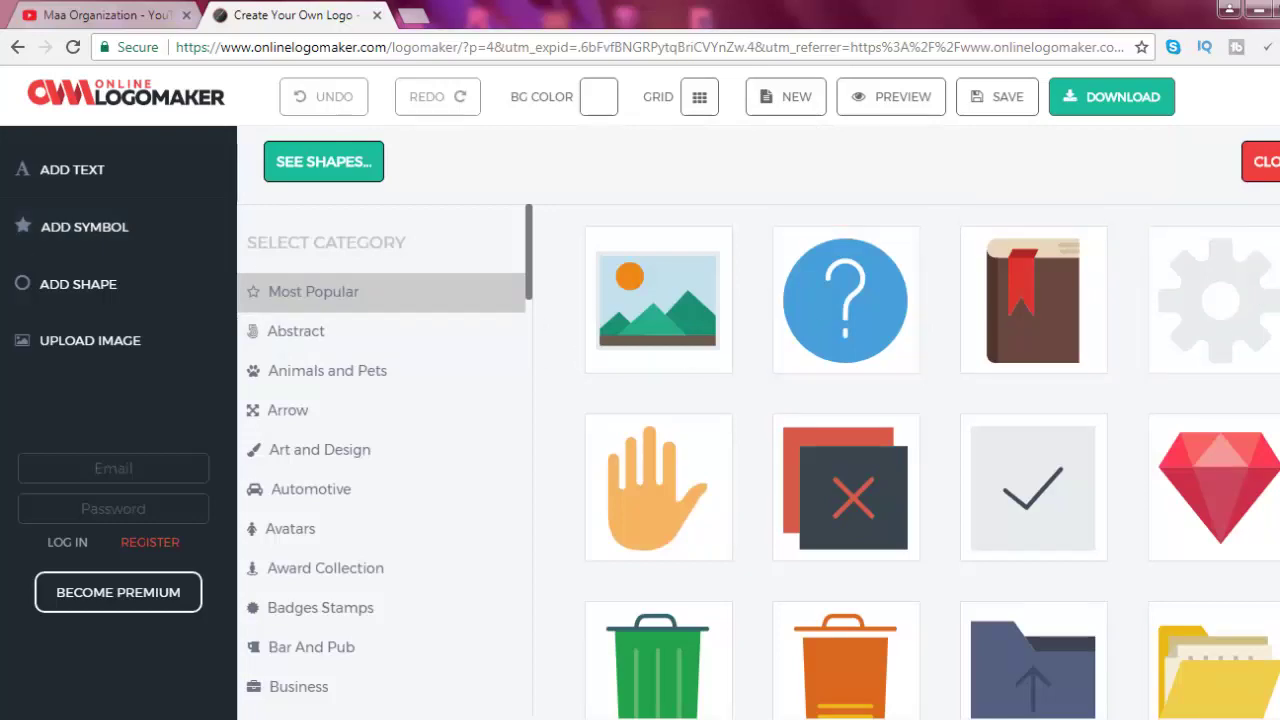
pyautogui.scroll(-15, 930, 460)
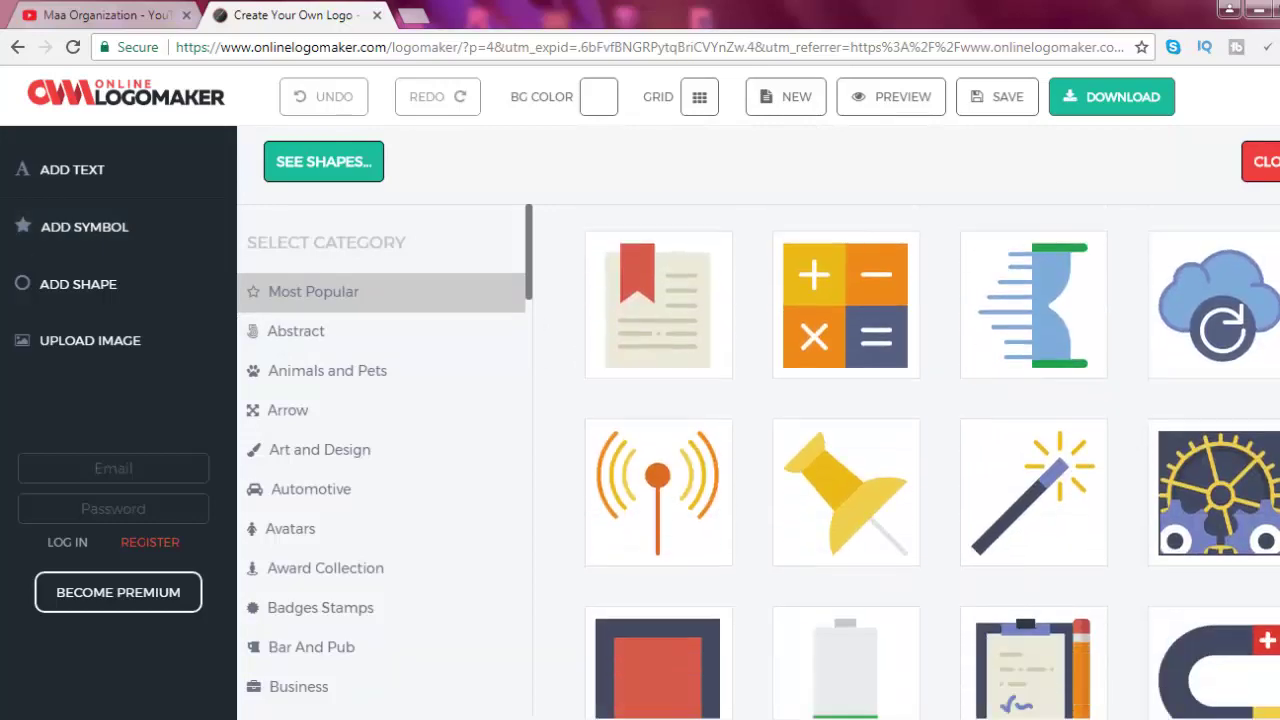
pyautogui.scroll(-15, 930, 460)
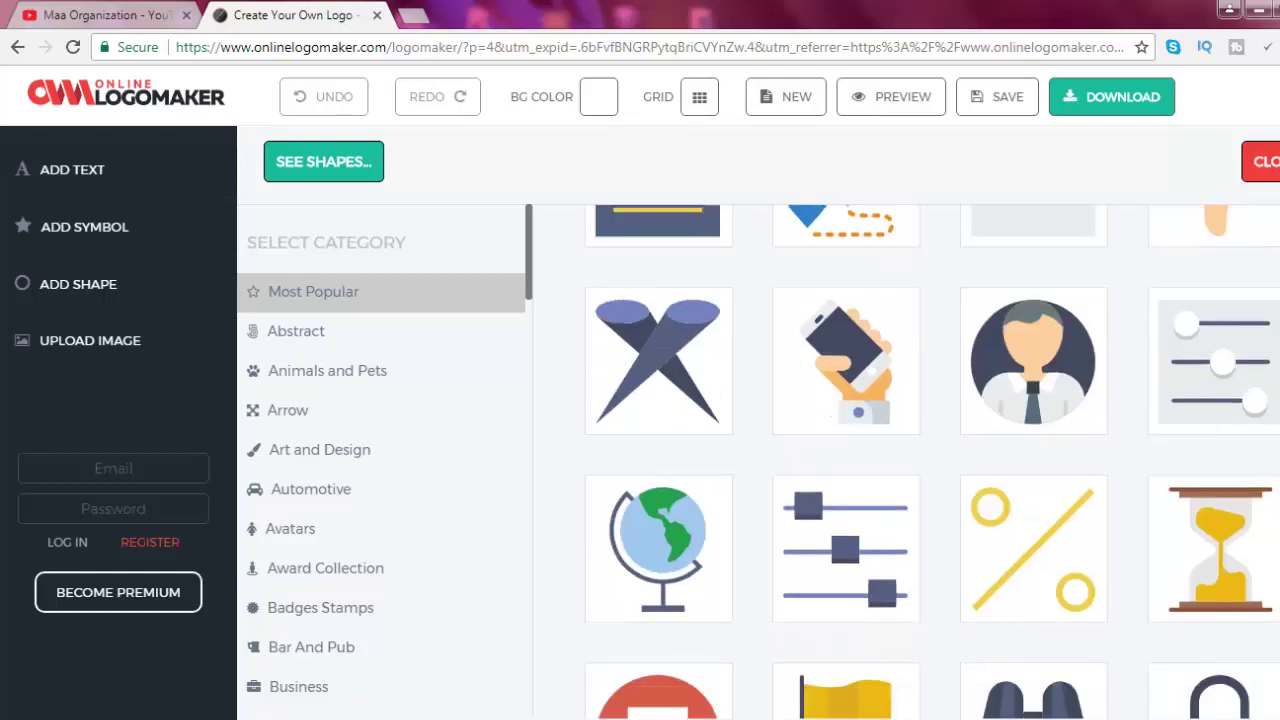
pyautogui.scroll(-15, 930, 460)
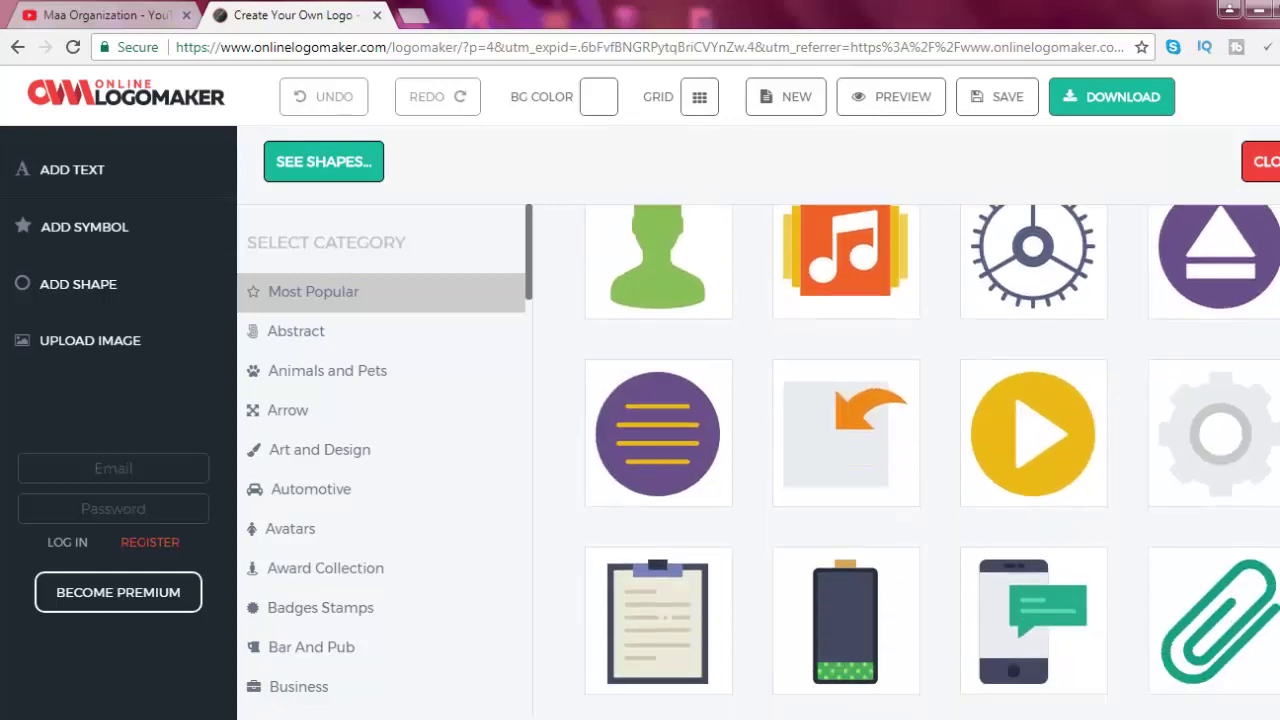
pyautogui.scroll(-15, 930, 460)
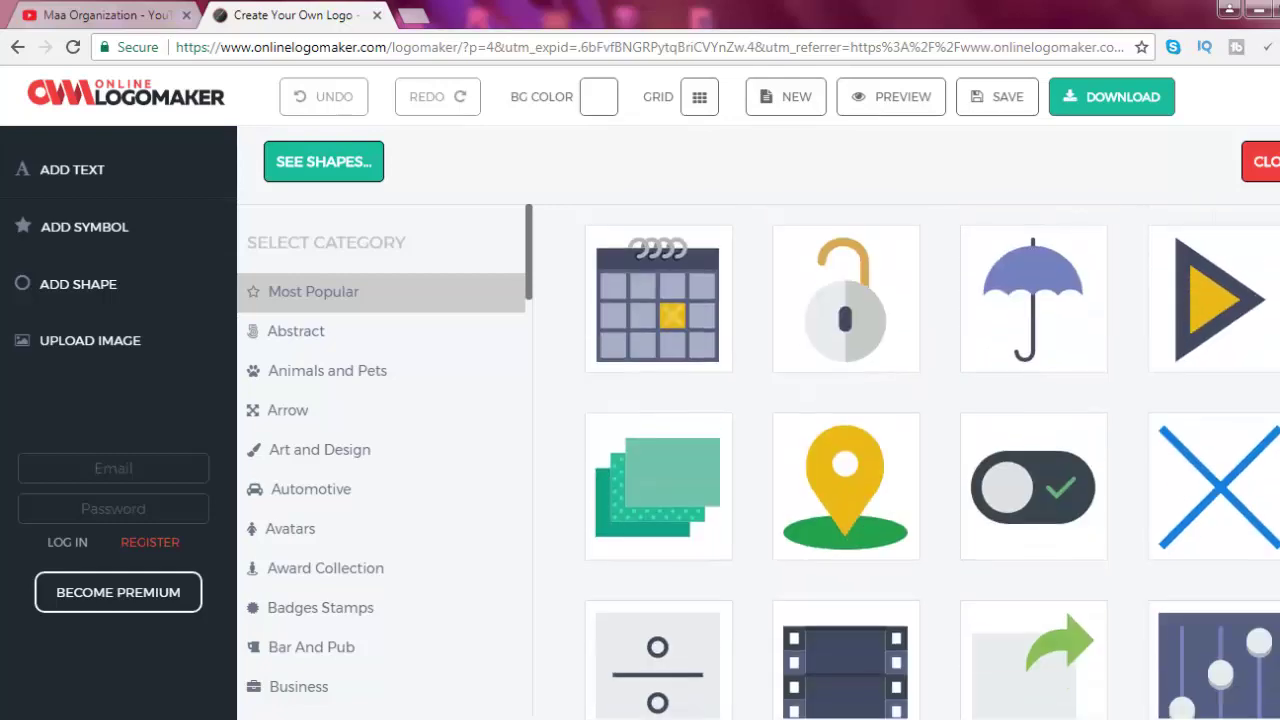
pyautogui.scroll(-2, 930, 460)
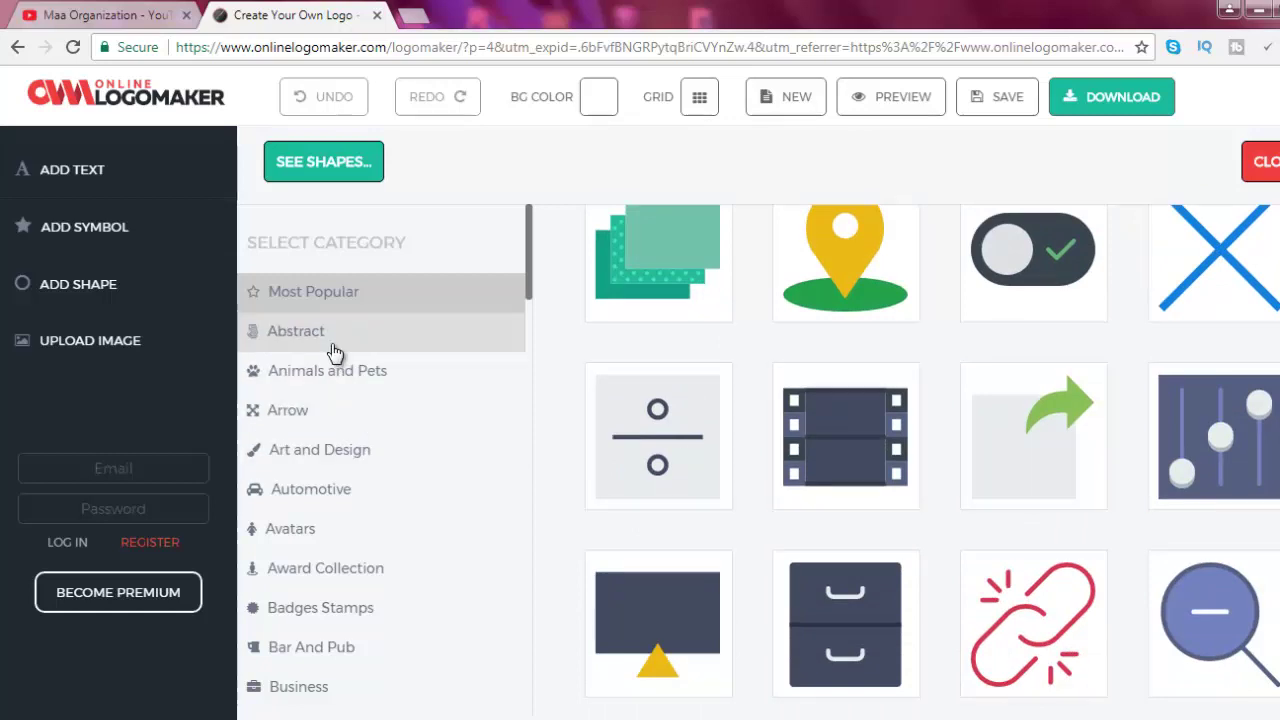
# Browse Abstract, Animals and Pets, Arrow, Art and Design, Automotive, then settle on Avatars
pyautogui.click(334, 350)
pyautogui.click(329, 370)
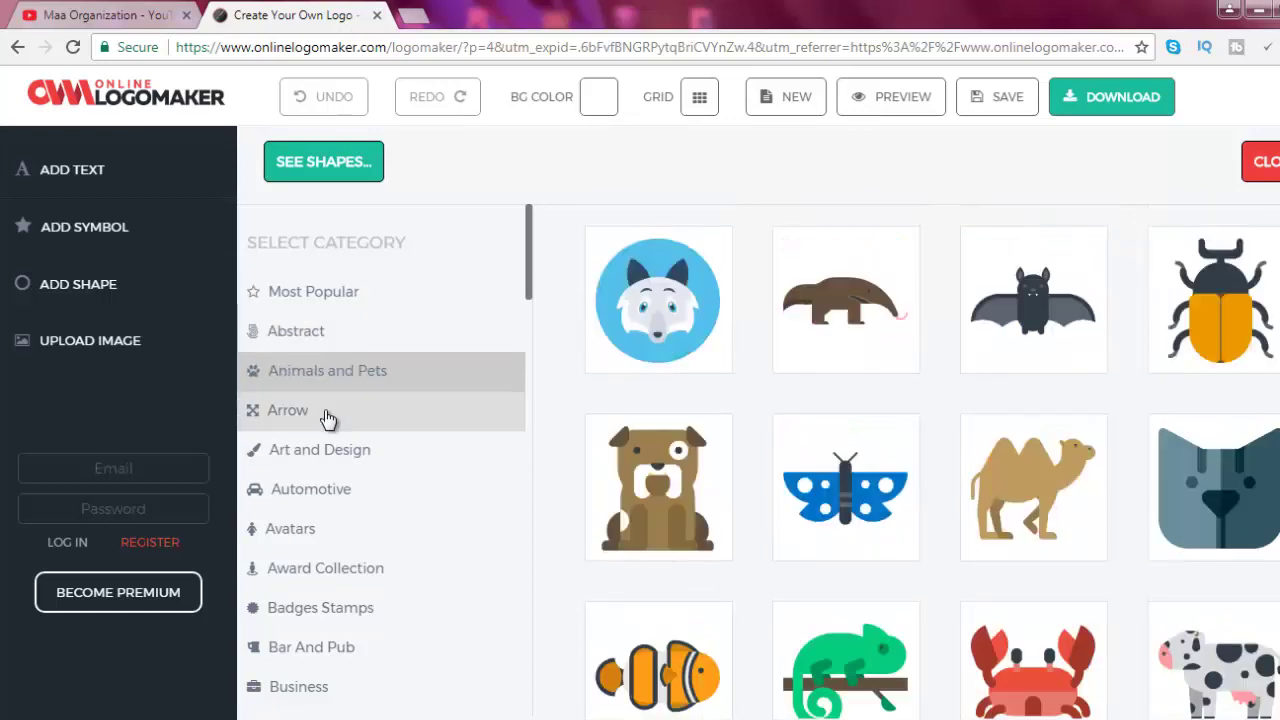
pyautogui.click(328, 414)
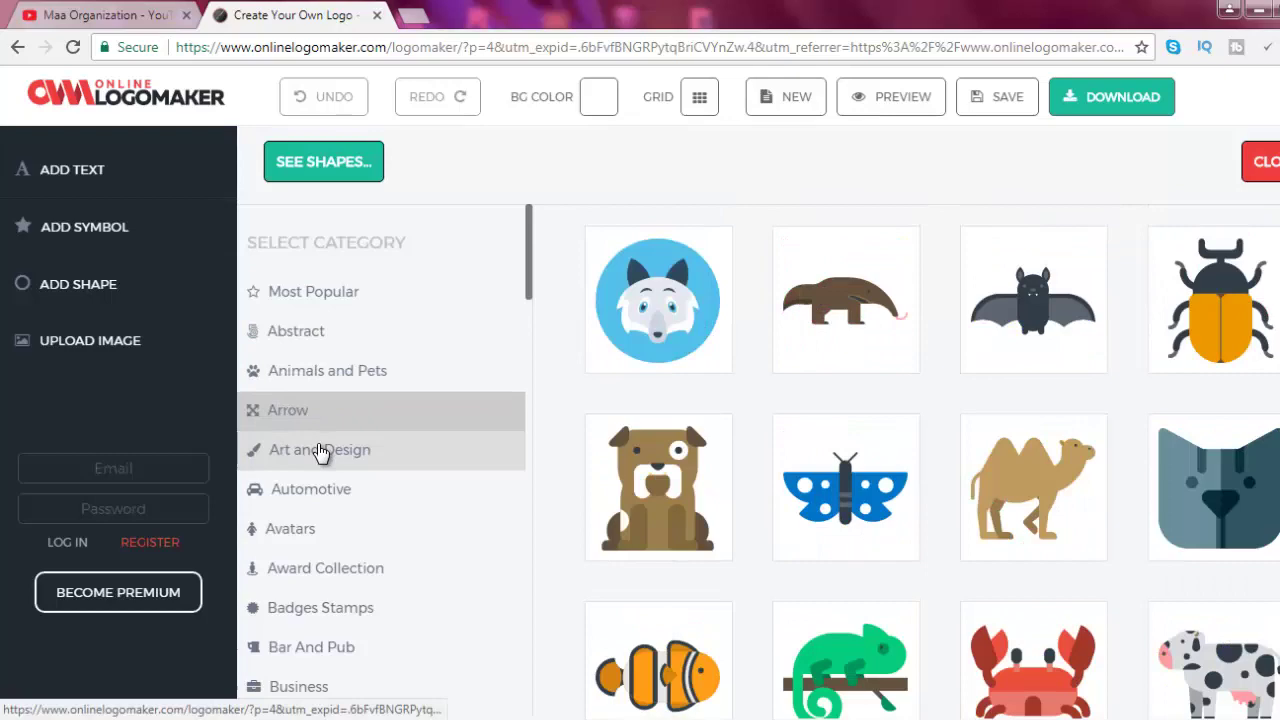
pyautogui.click(320, 451)
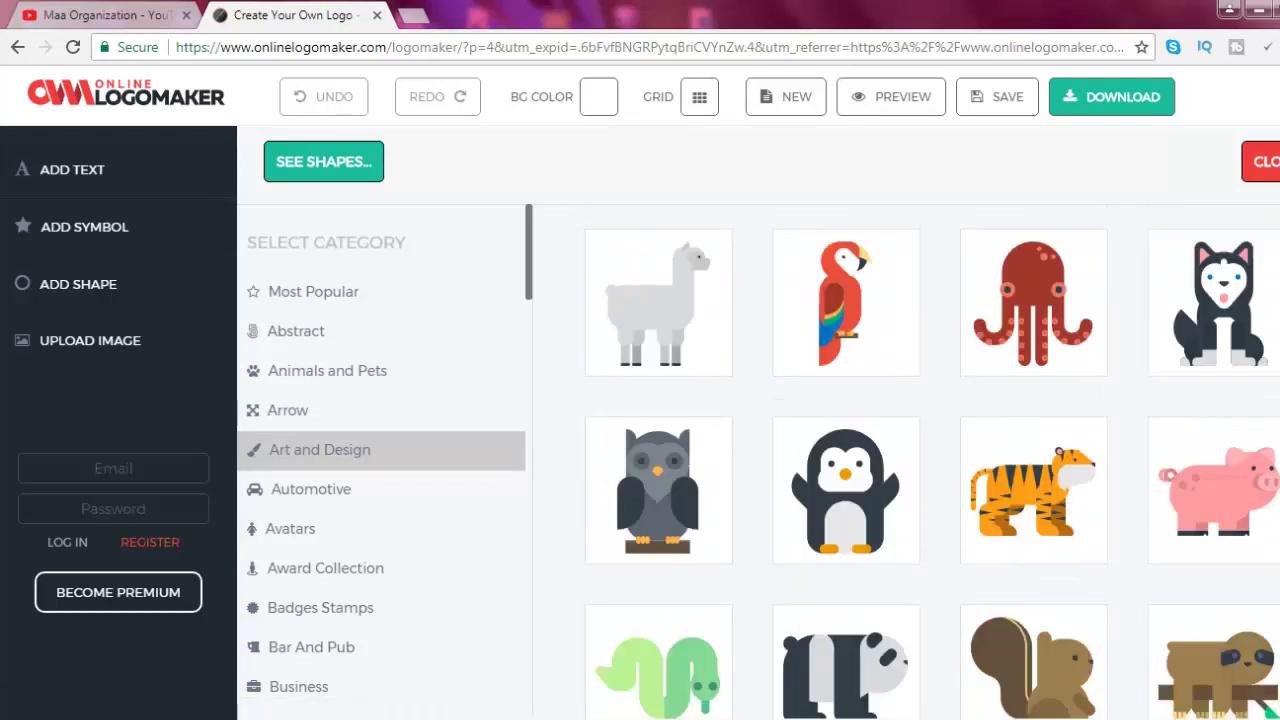
pyautogui.click(345, 489)
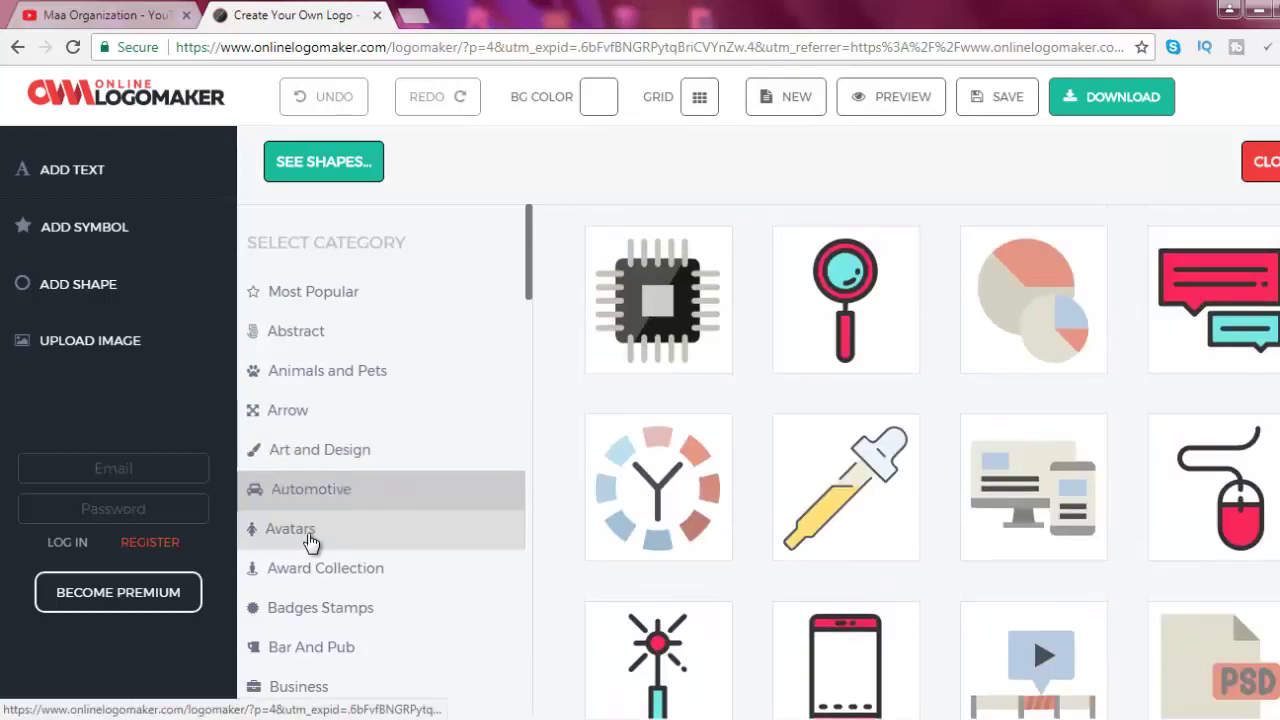
pyautogui.click(310, 540)
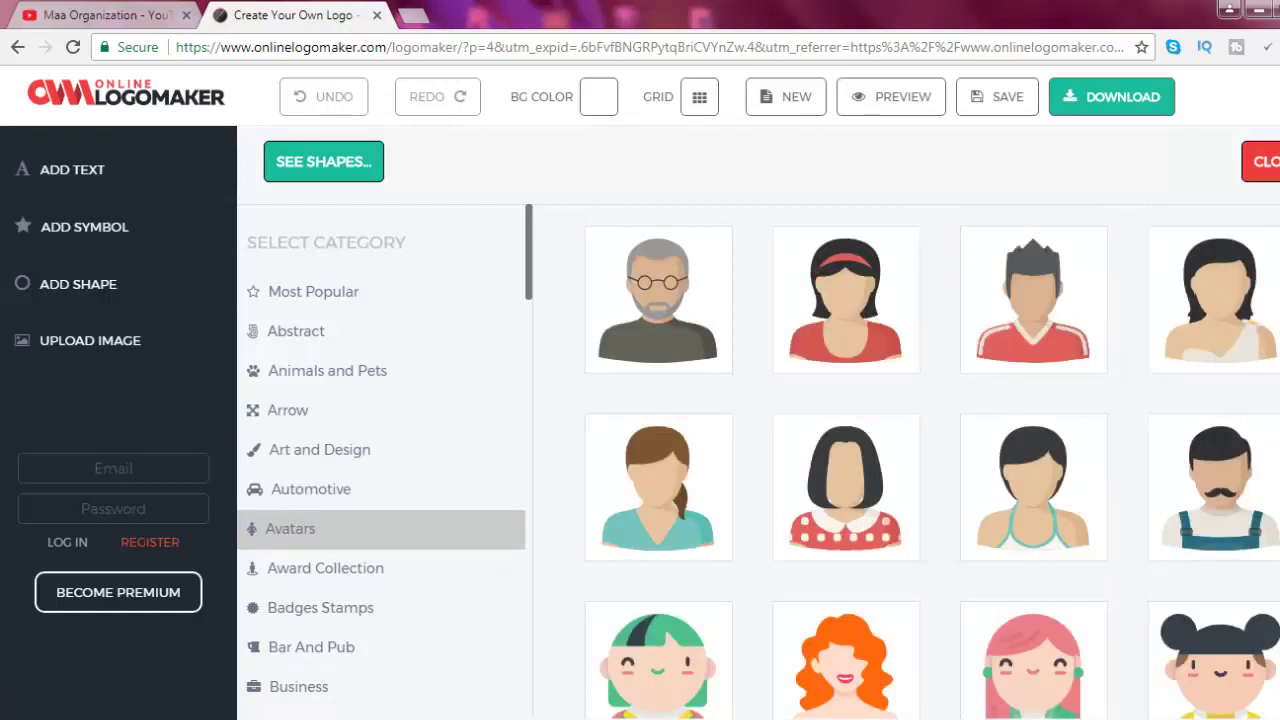
pyautogui.scroll(-5, 930, 460)
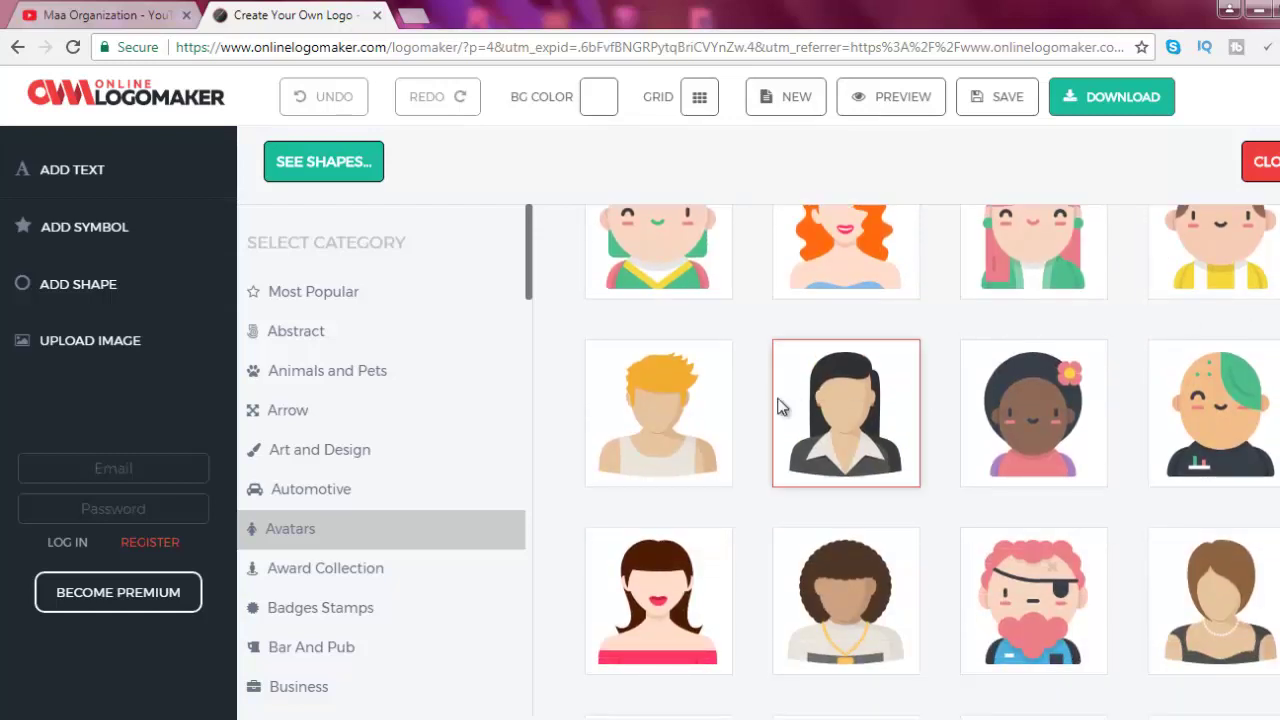
# Add the dark-haired woman avatar and delete the robot-monitor graphic
pyautogui.click(812, 400)
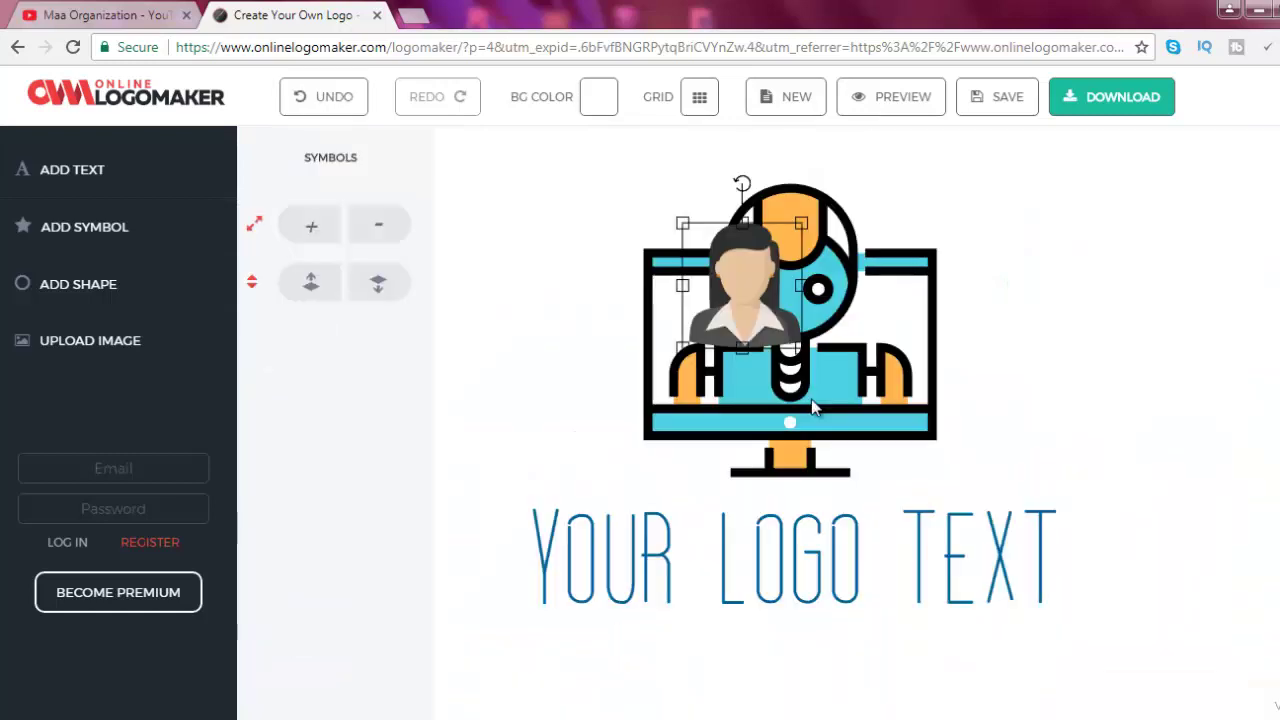
pyautogui.click(868, 366)
pyautogui.press('Delete')
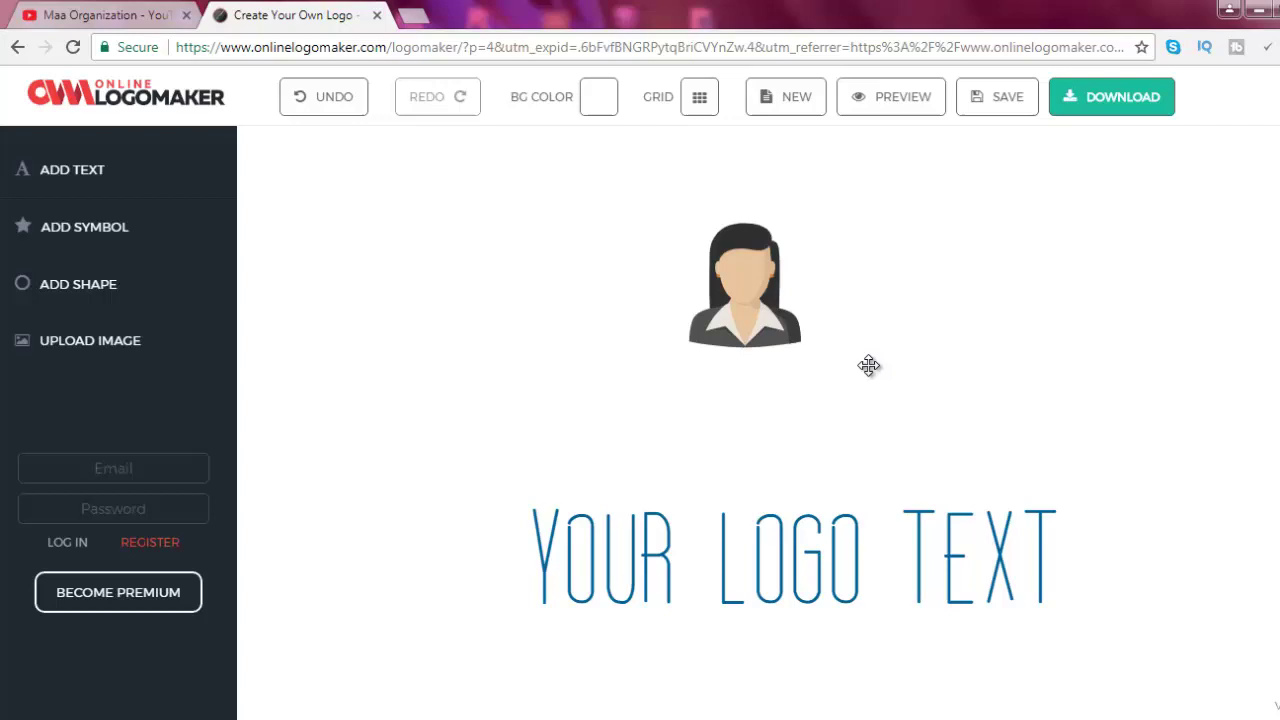
# Delete the 'YOUR LOGO TEXT' placeholder so only the avatar remains
pyautogui.click(831, 527)
pyautogui.rightClick(831, 541)
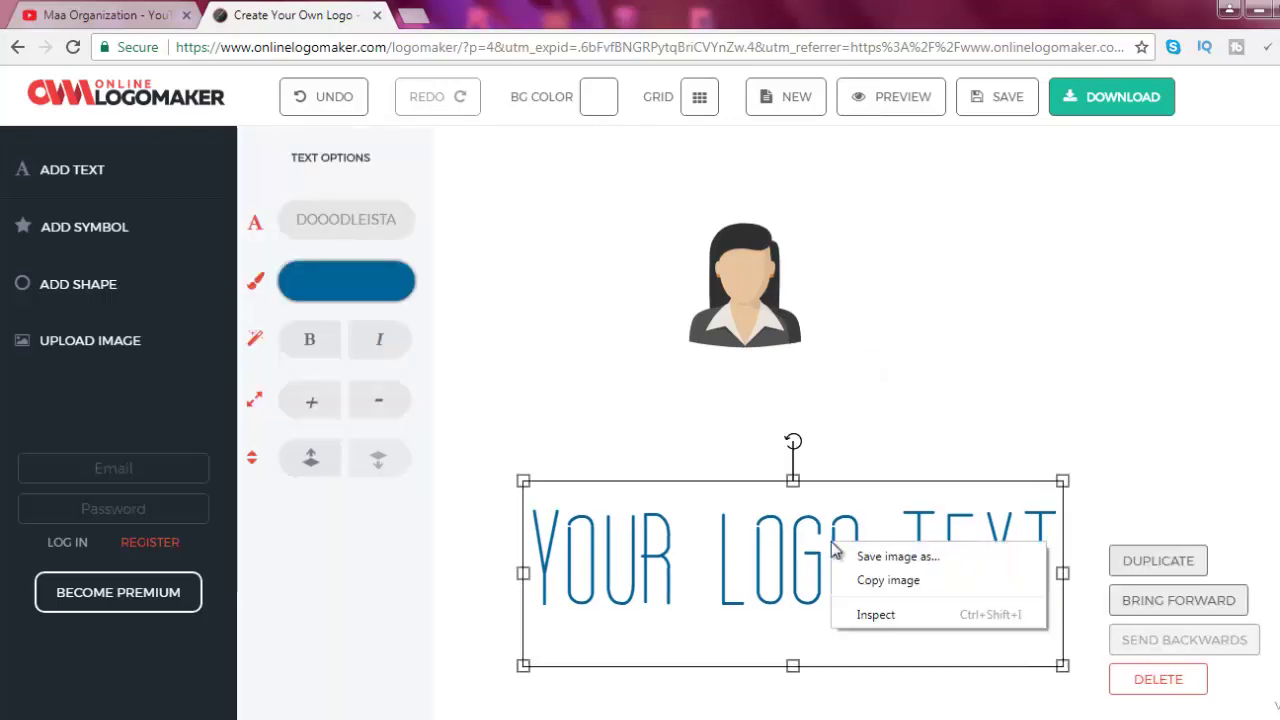
pyautogui.click(789, 527)
pyautogui.click(790, 530)
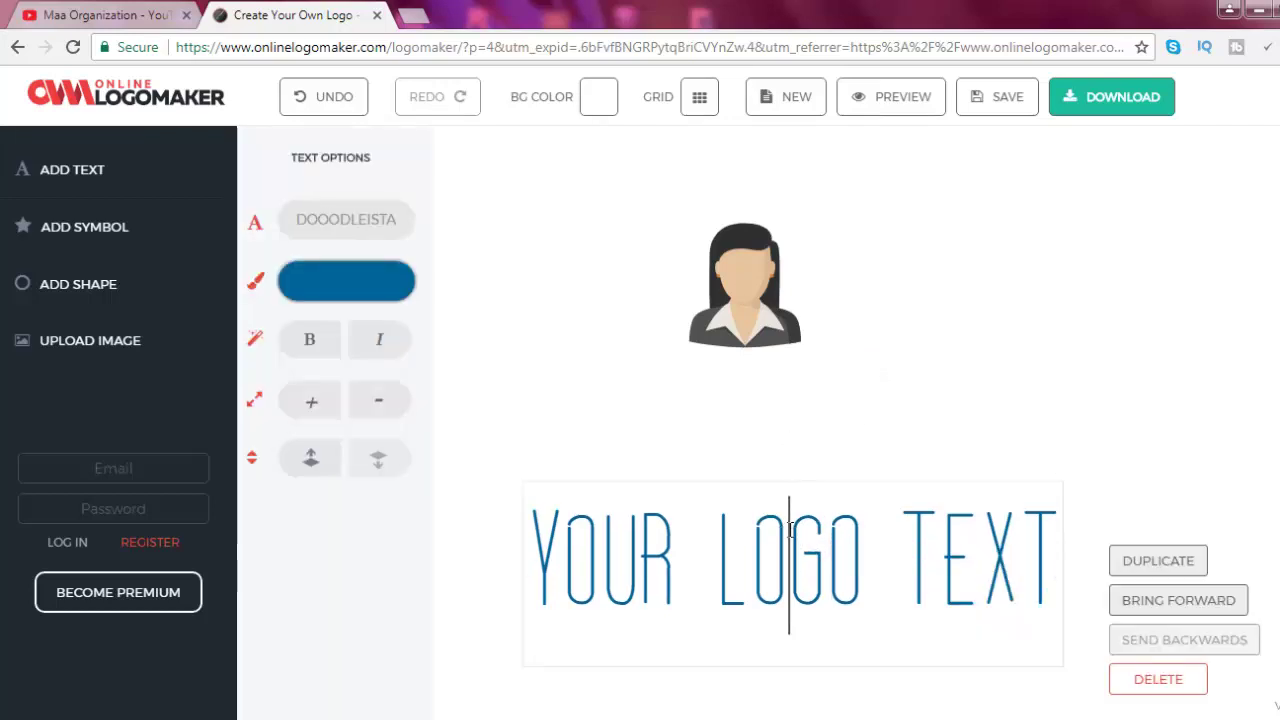
pyautogui.press('Delete')
pyautogui.click(634, 531)
pyautogui.click(1000, 351)
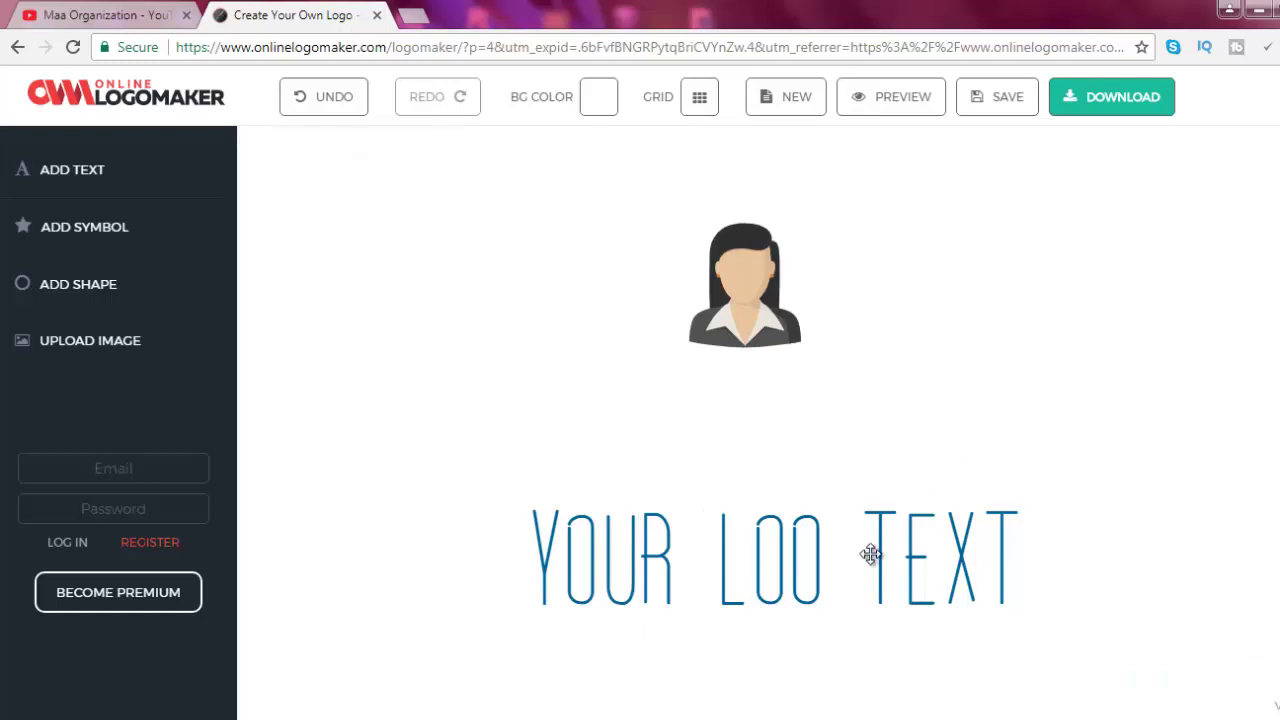
pyautogui.click(871, 555)
pyautogui.press('Delete')
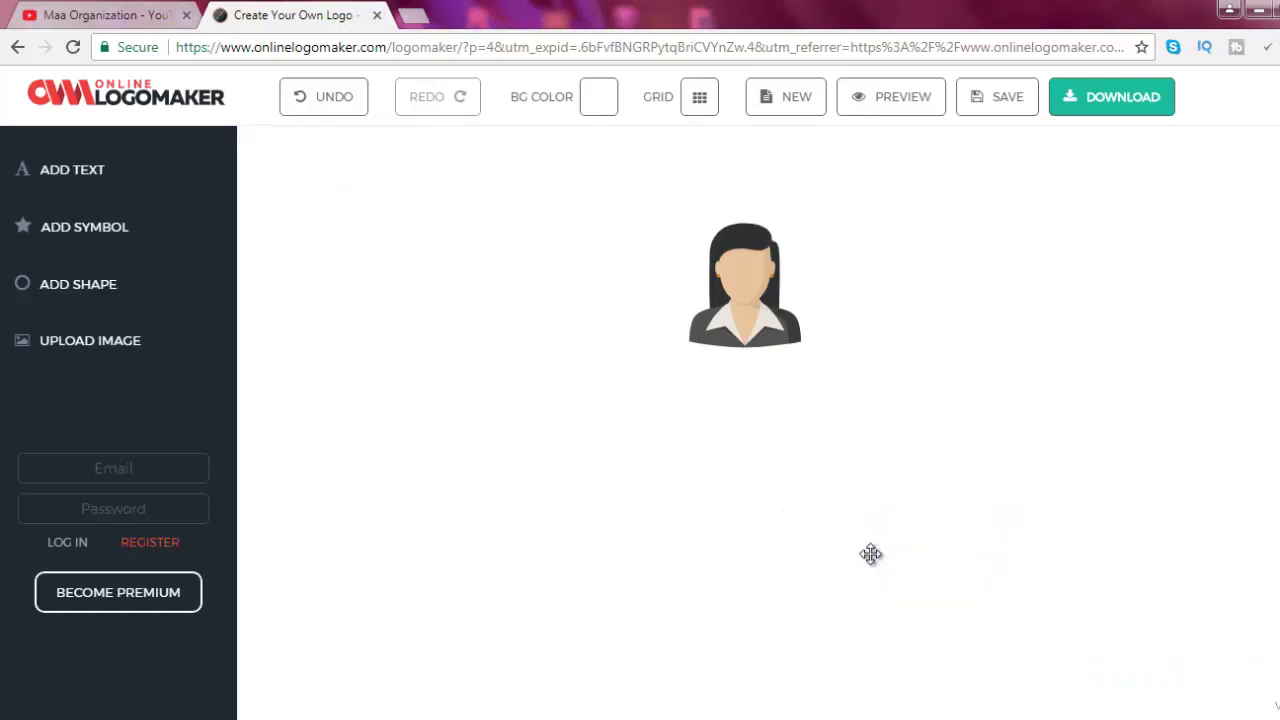
pyautogui.click(740, 285)
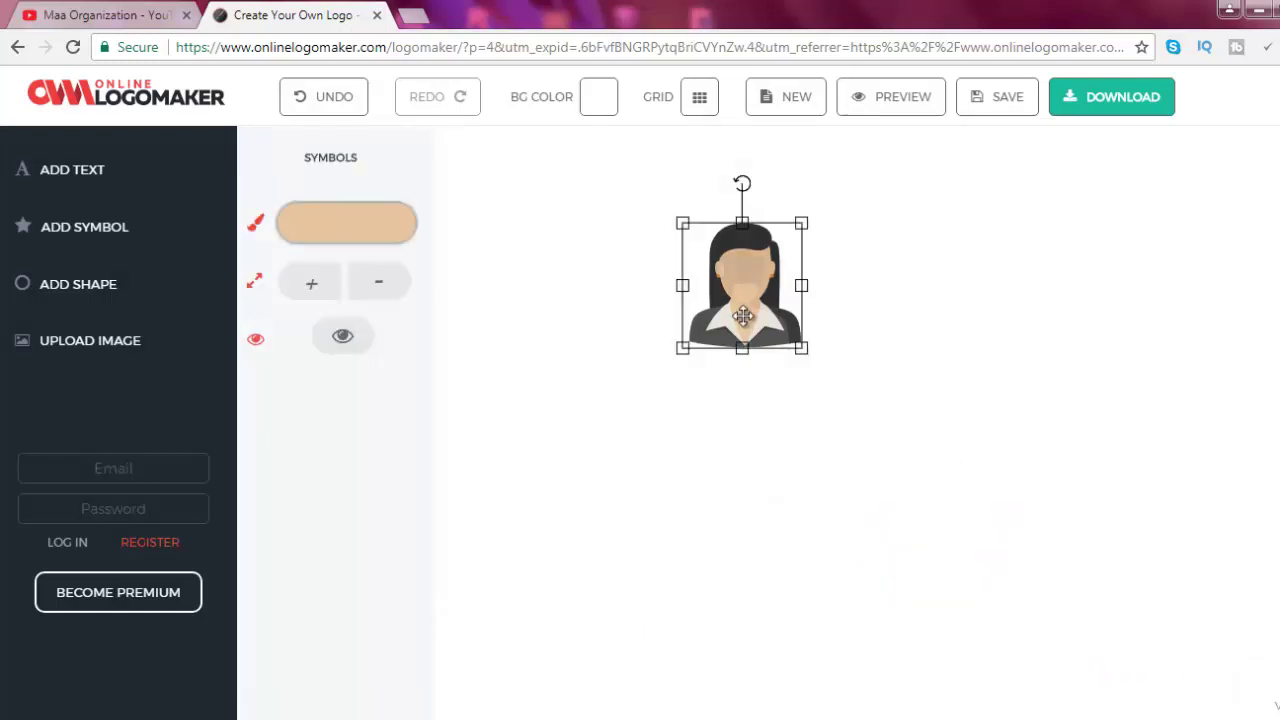
pyautogui.click(742, 391)
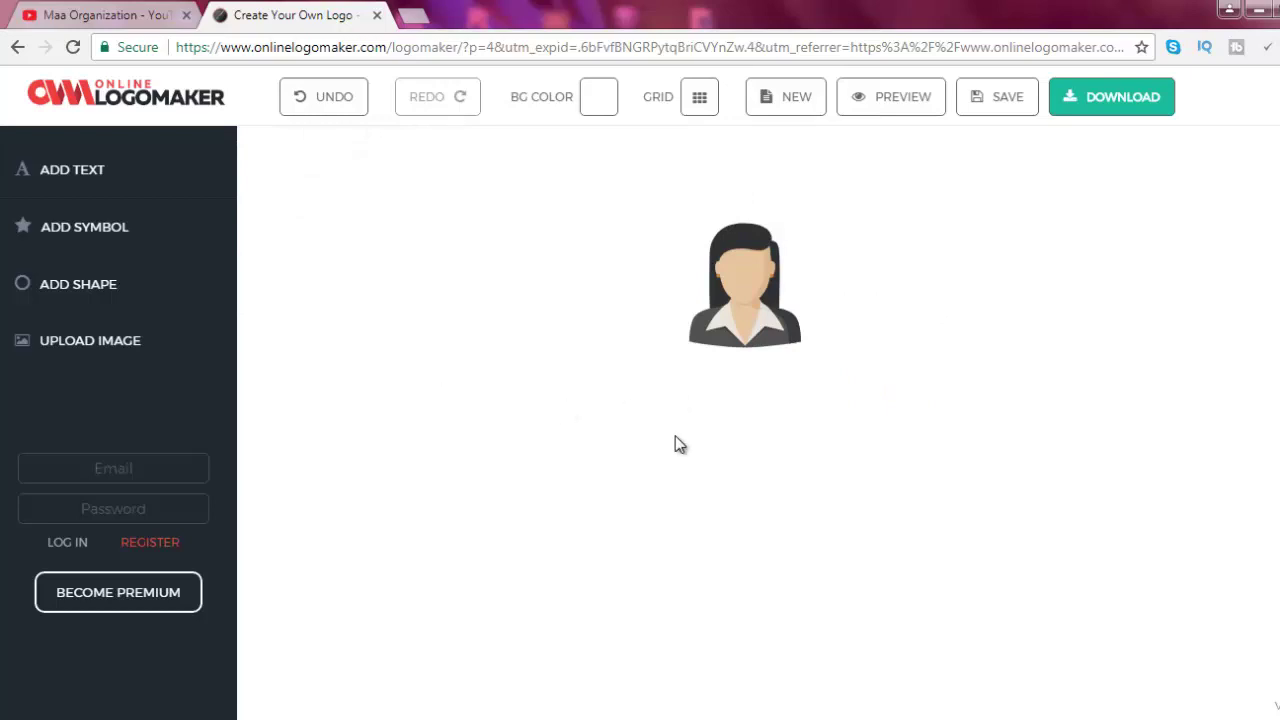
# Add a text line reading 'MAA ORGANIZATIN' placed just beneath the avatar
pyautogui.click(128, 183)
pyautogui.moveTo(849, 277); pyautogui.dragTo(834, 449)
pyautogui.click(838, 450)
pyautogui.tripleClick(852, 447)
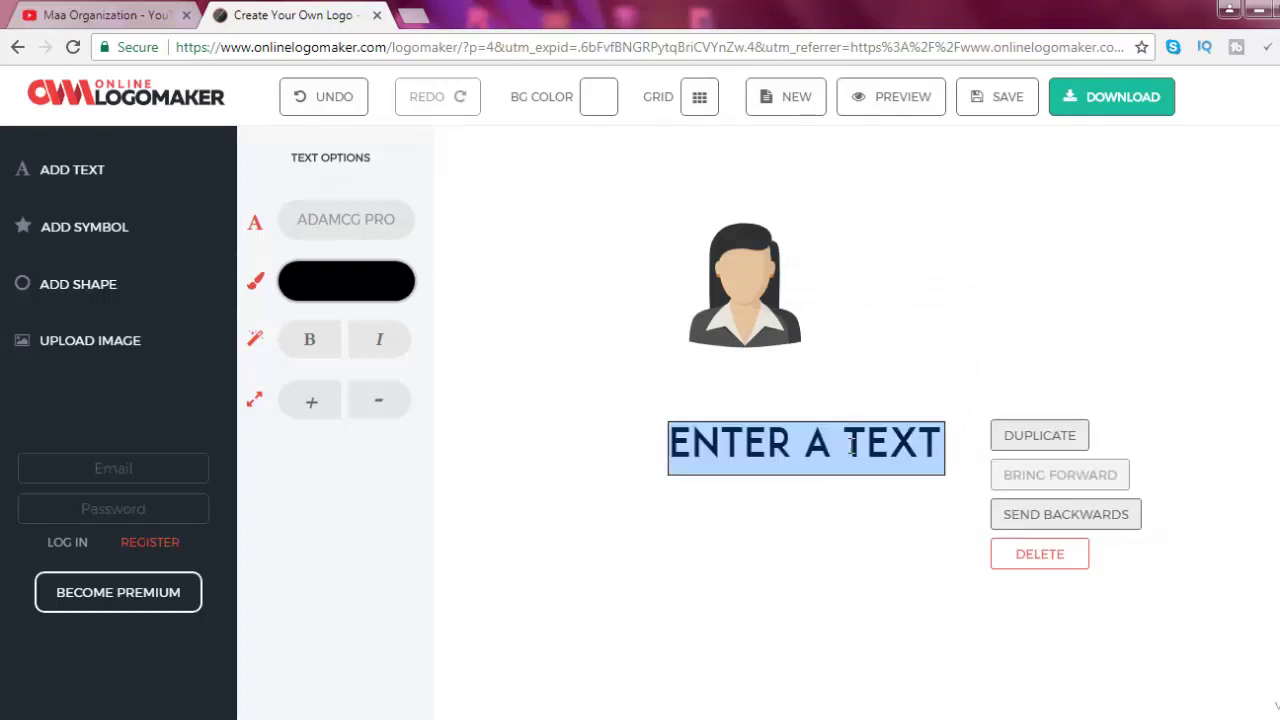
pyautogui.write('MAA OR')
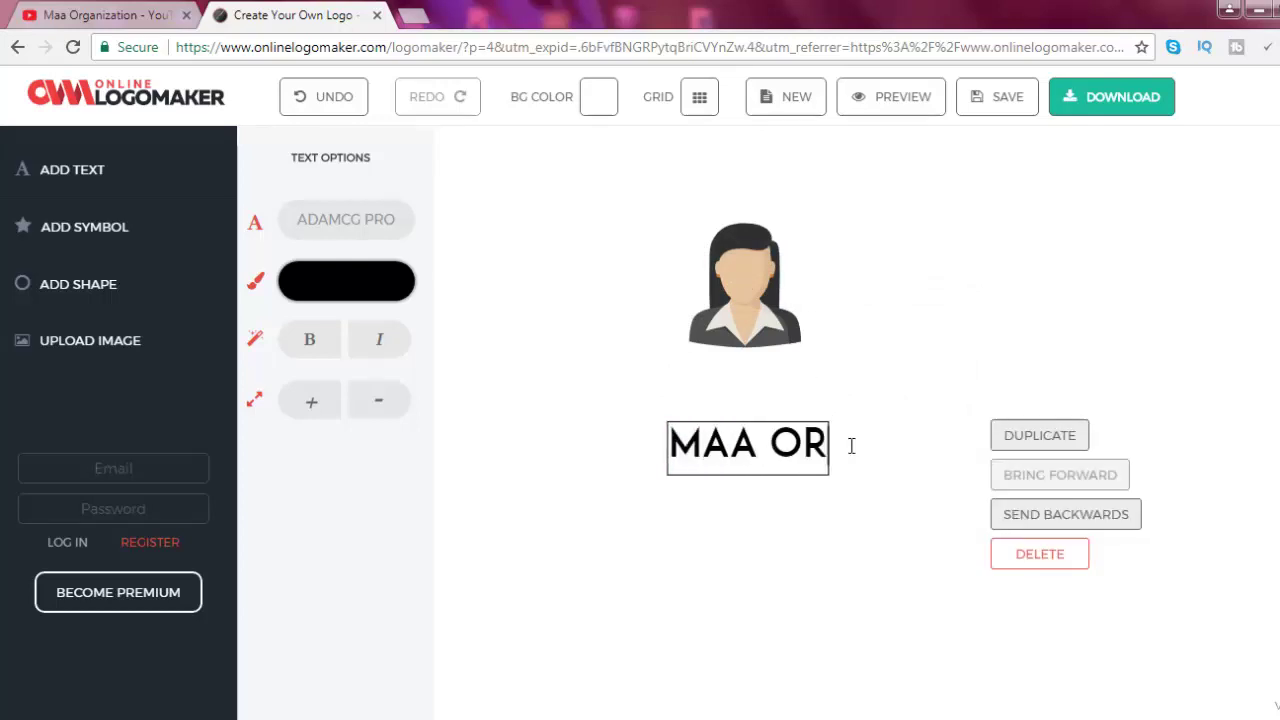
pyautogui.write('GANIZATIN')
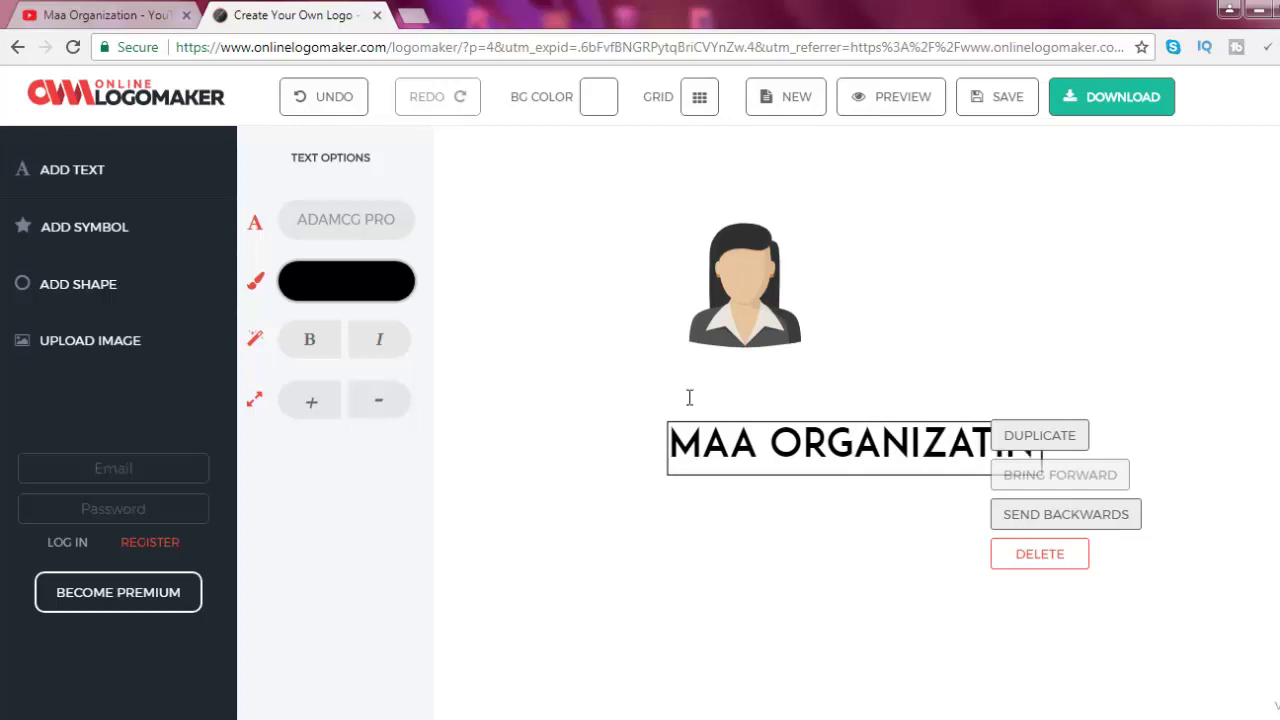
pyautogui.click(787, 376)
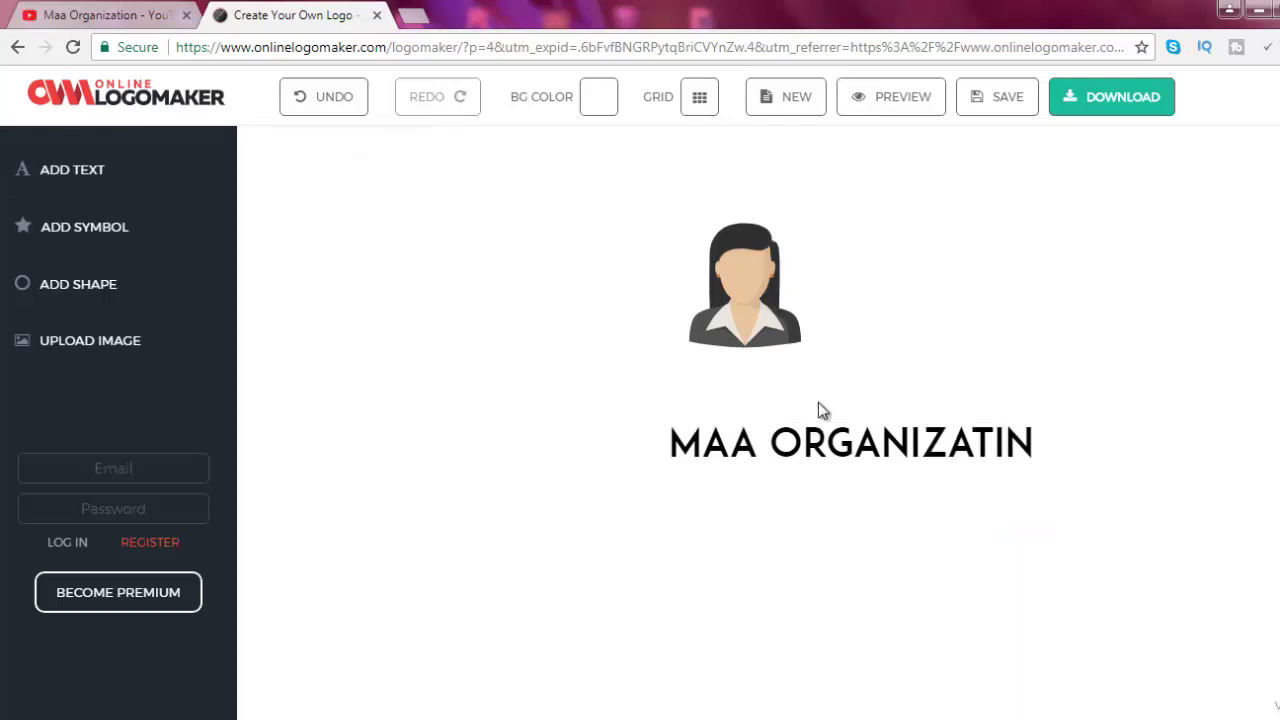
pyautogui.click(845, 455)
pyautogui.moveTo(849, 460); pyautogui.dragTo(777, 395)
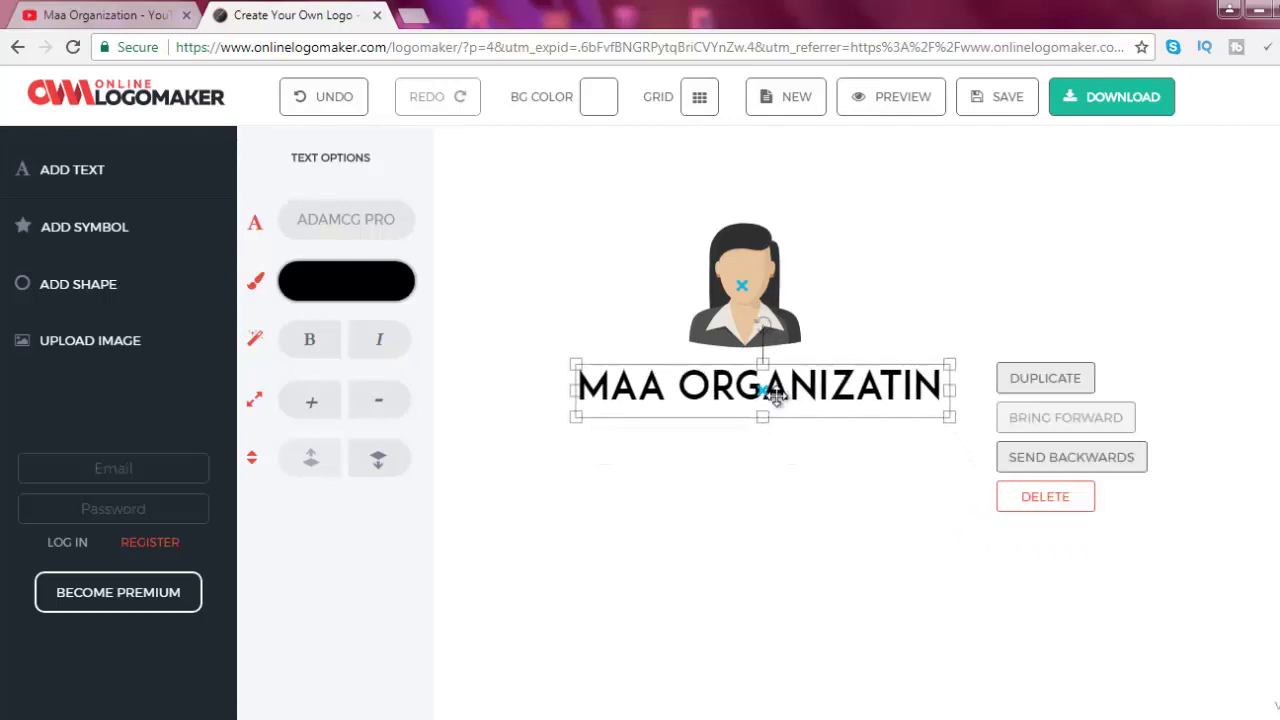
pyautogui.click(785, 455)
pyautogui.click(705, 378)
pyautogui.click(737, 289)
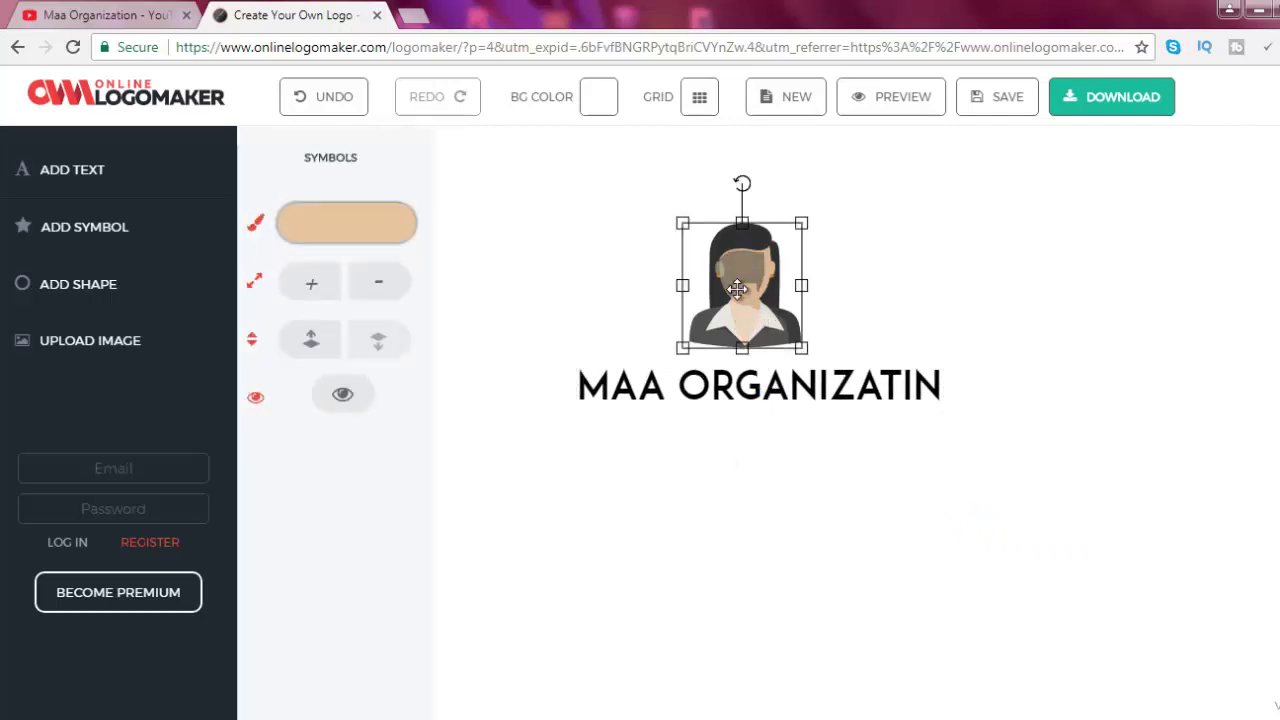
pyautogui.click(735, 370)
pyautogui.click(737, 312)
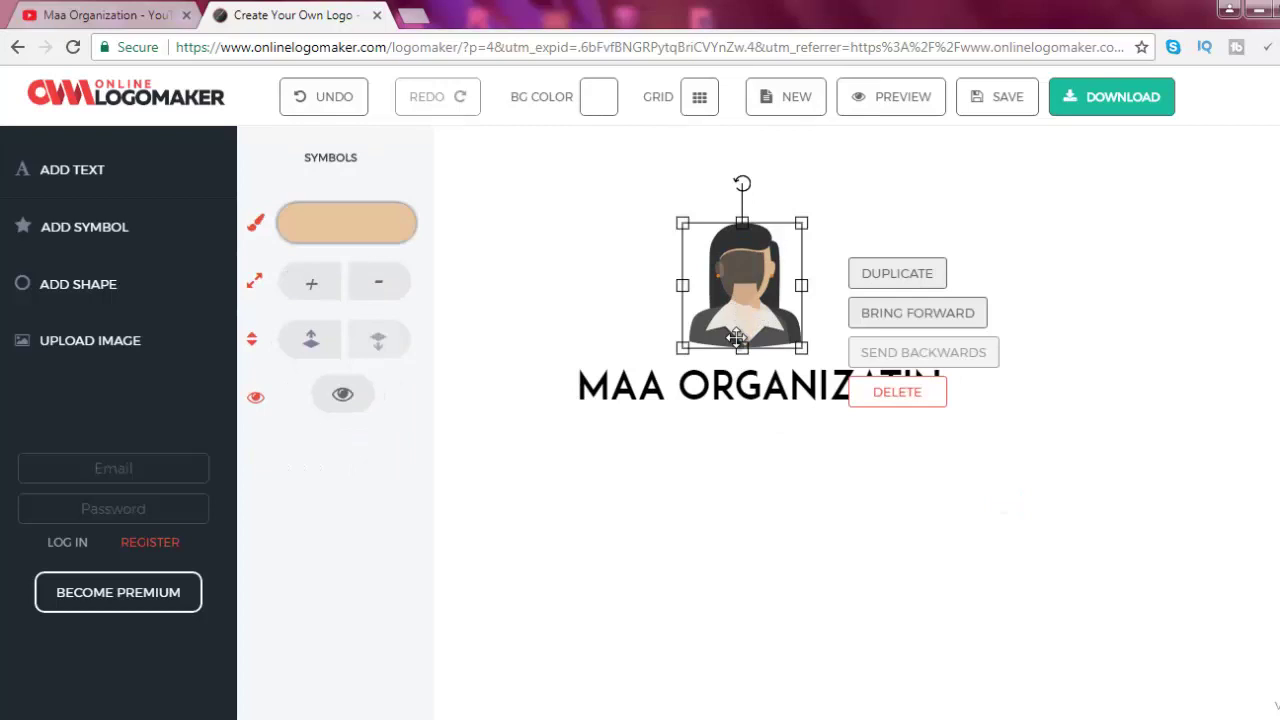
pyautogui.click(734, 384)
pyautogui.click(738, 290)
pyautogui.click(298, 229)
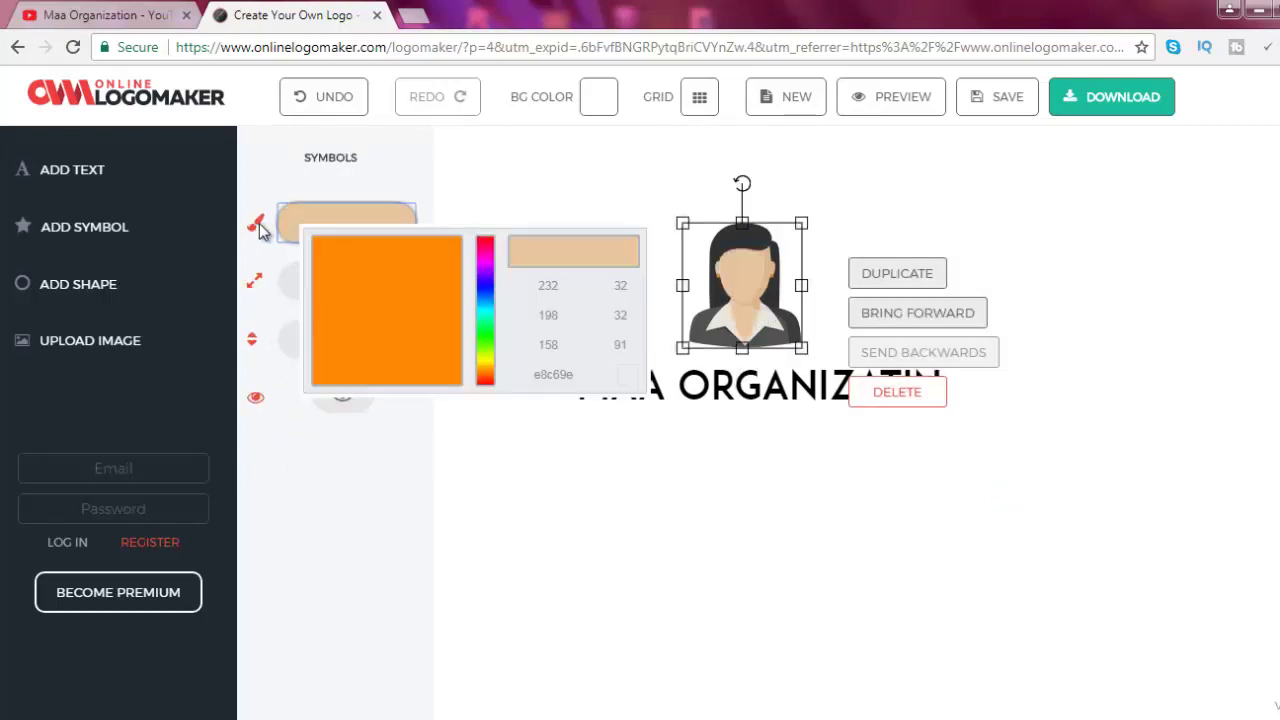
pyautogui.click(259, 229)
pyautogui.click(732, 452)
pyautogui.click(745, 391)
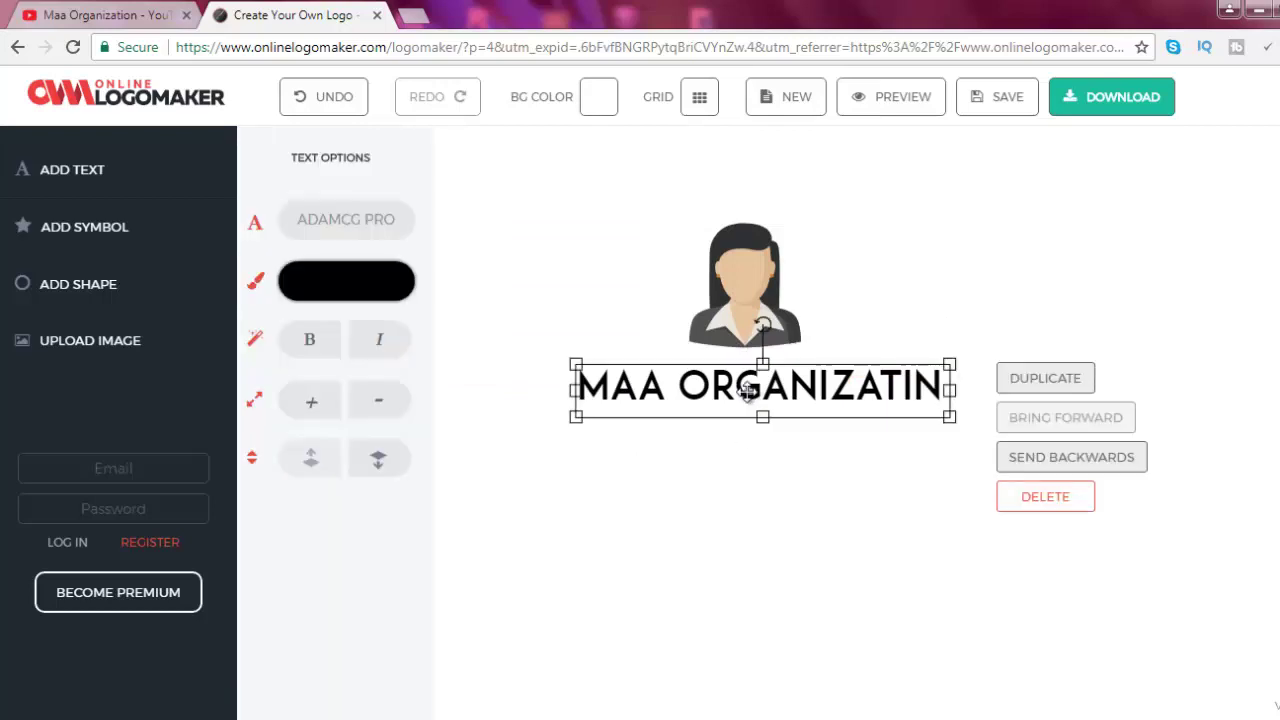
pyautogui.click(875, 318)
pyautogui.click(748, 319)
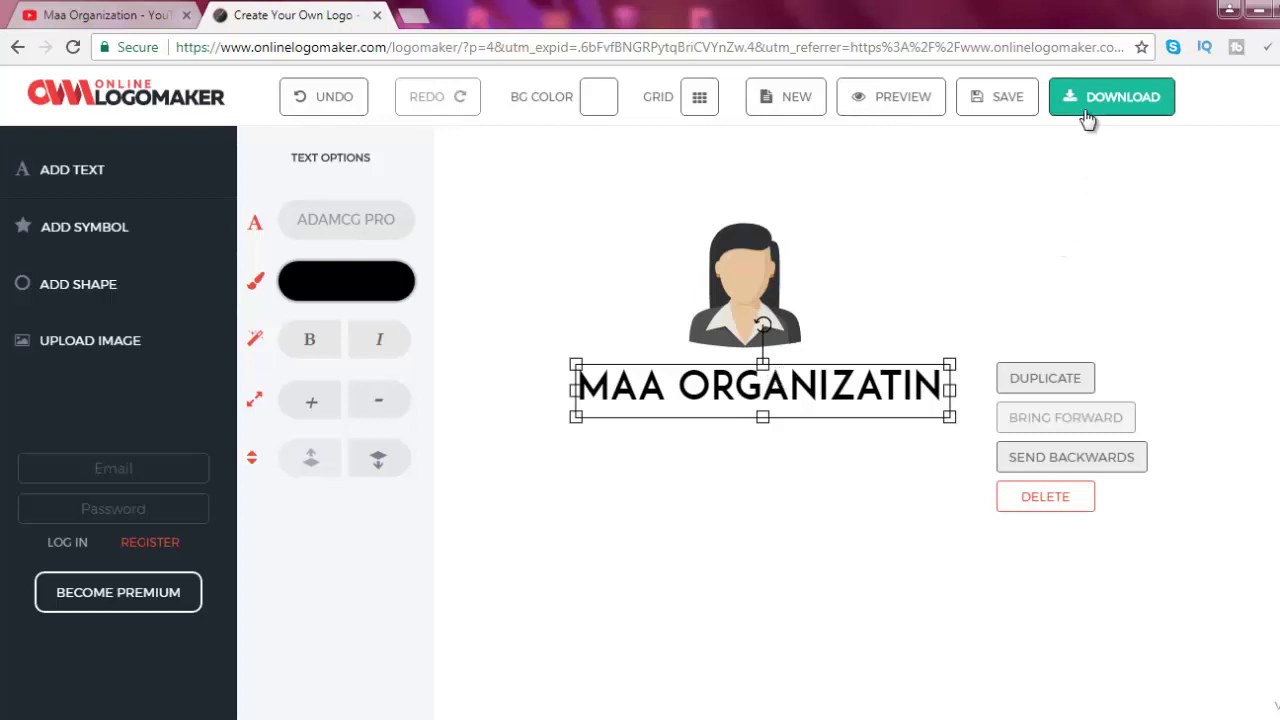
# Browse the symbol and basic shape libraries, then close them without adding anything
pyautogui.click(128, 228)
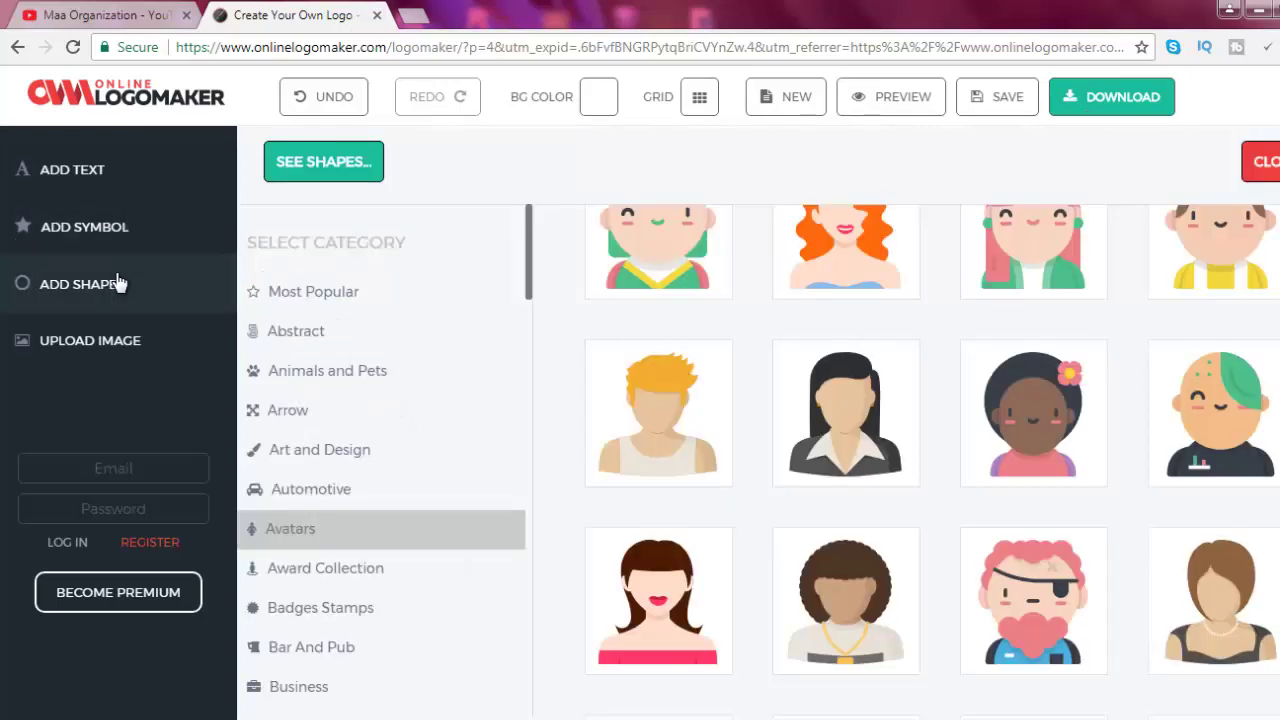
pyautogui.click(117, 284)
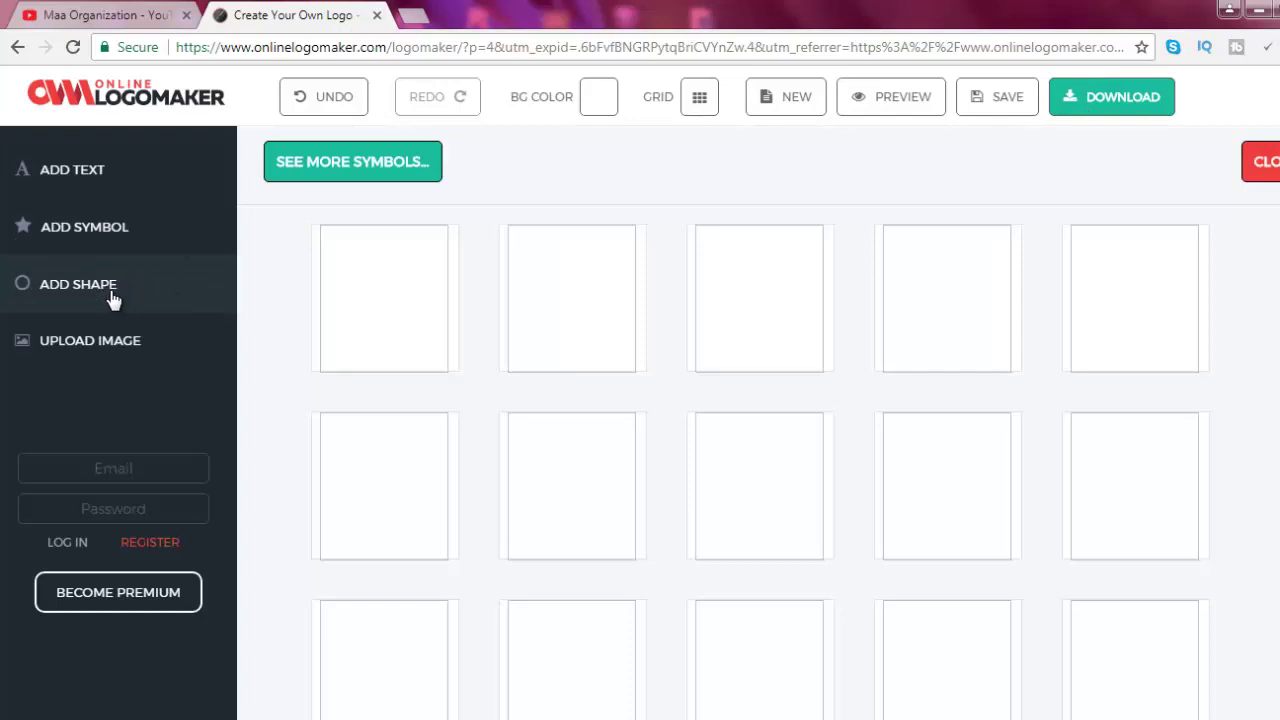
pyautogui.scroll(-6, 1117, 349)
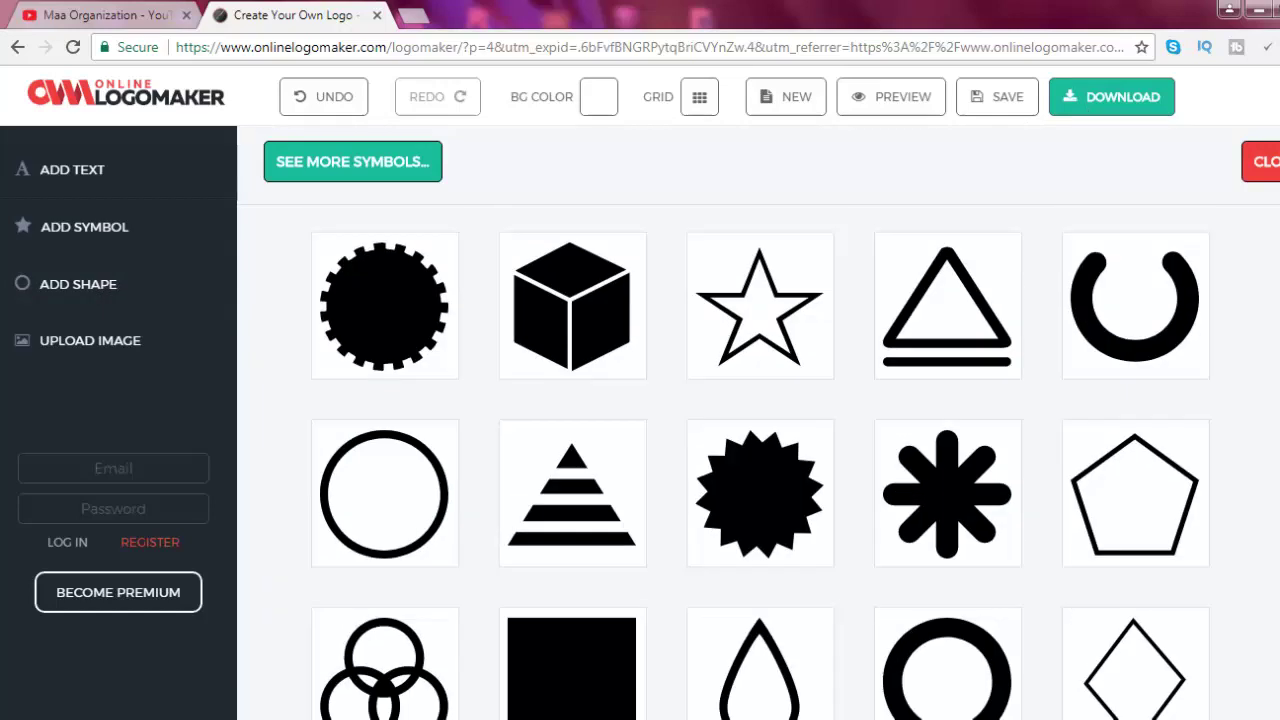
pyautogui.scroll(-10, 760, 460)
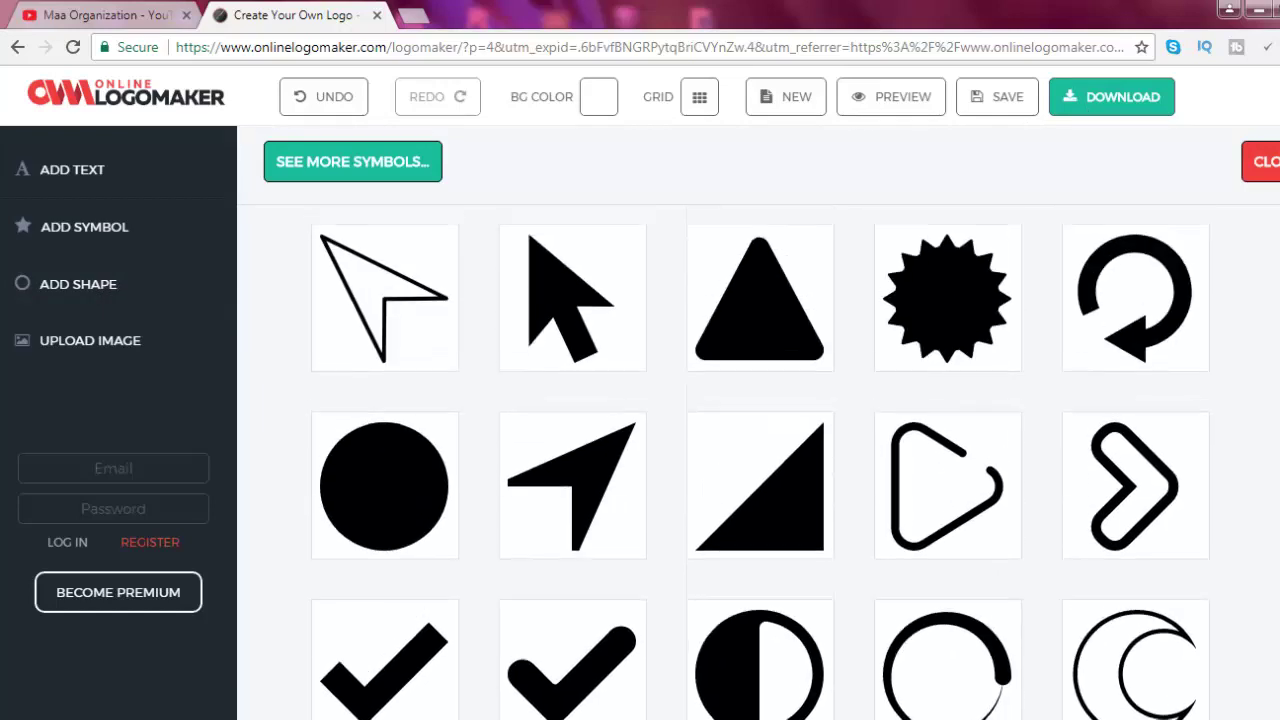
pyautogui.click(112, 230)
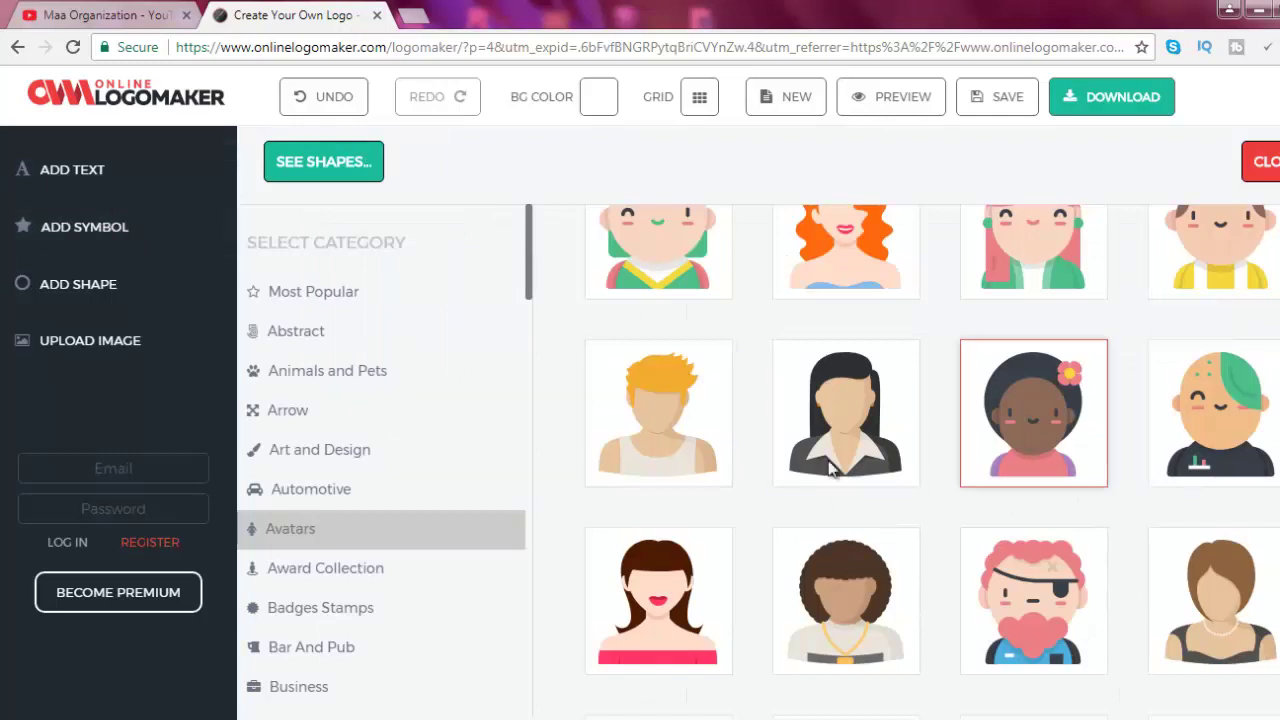
pyautogui.click(830, 470)
# Remove the stray ENTER A TEXT box and start downloading the finished logo
pyautogui.click(122, 176)
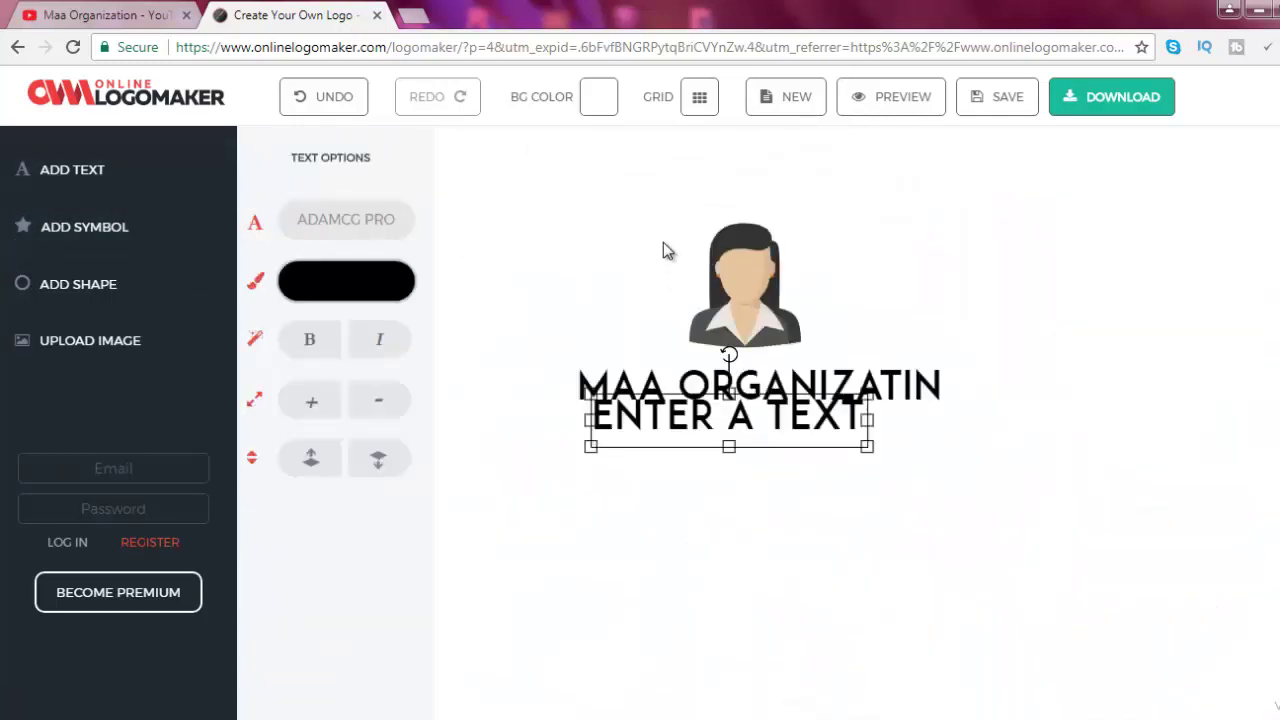
pyautogui.click(657, 208)
pyautogui.click(726, 428)
pyautogui.moveTo(726, 428); pyautogui.dragTo(722, 487)
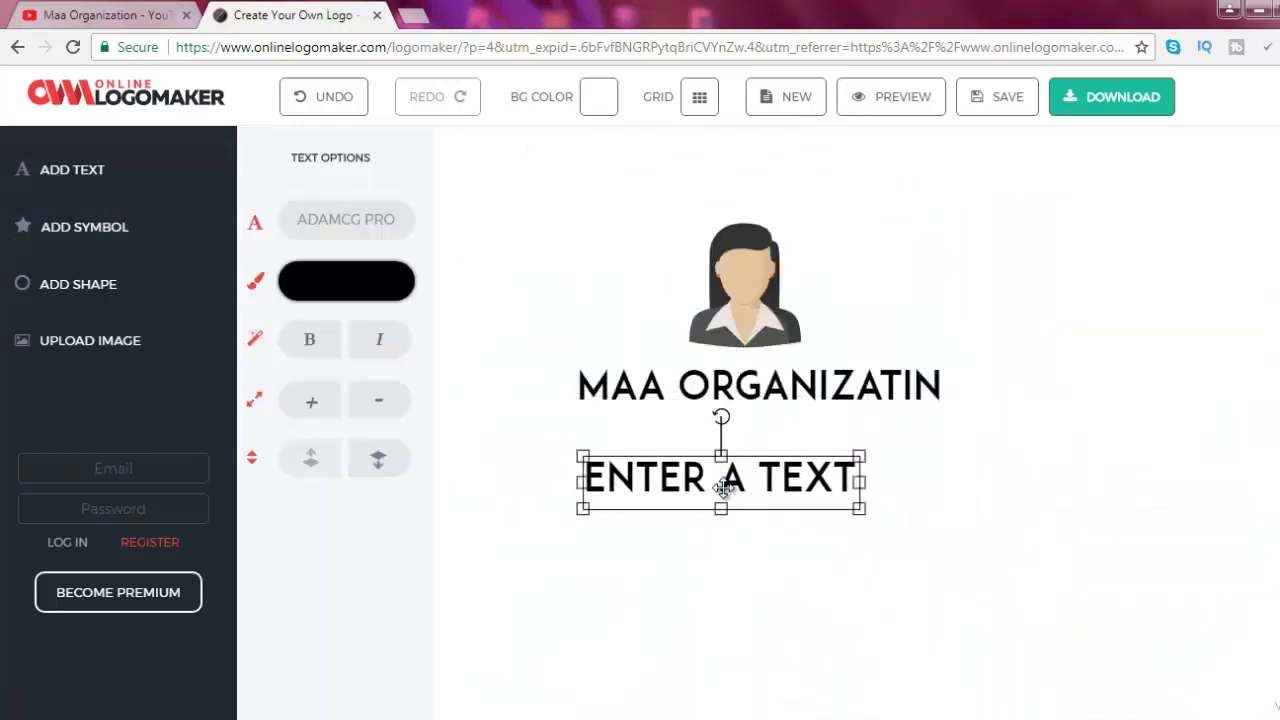
pyautogui.press('Delete')
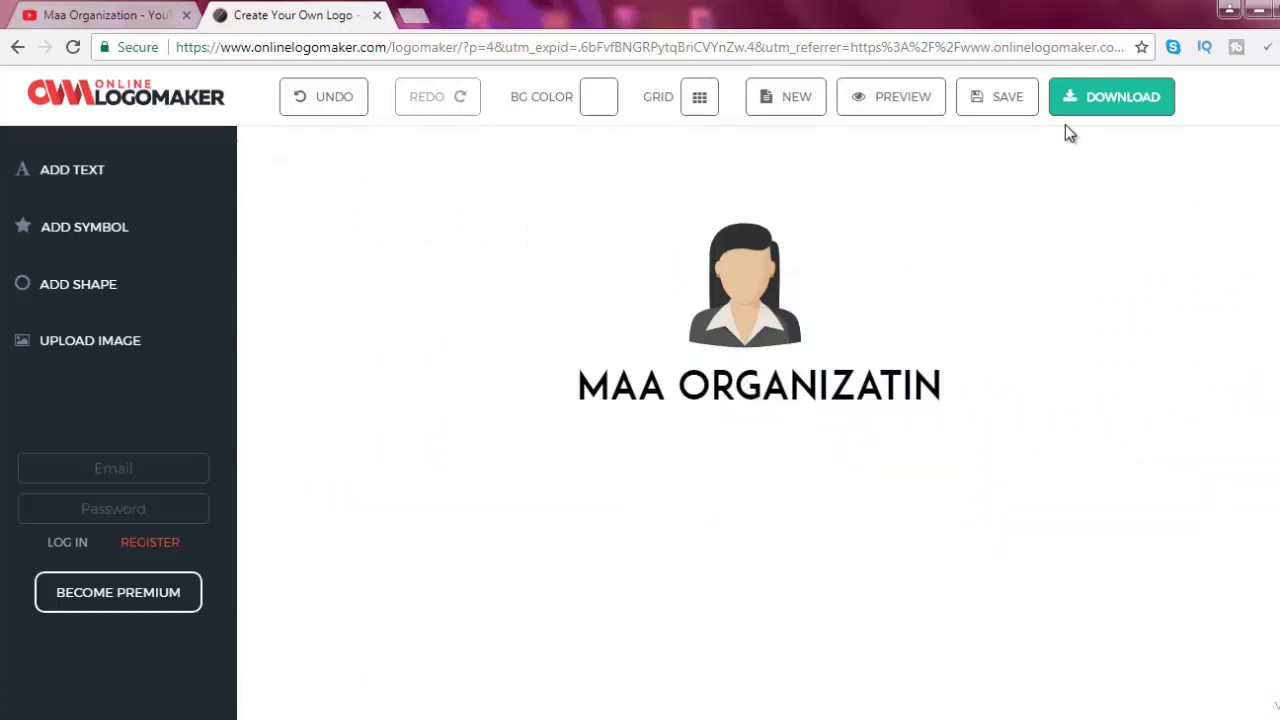
pyautogui.click(1120, 106)
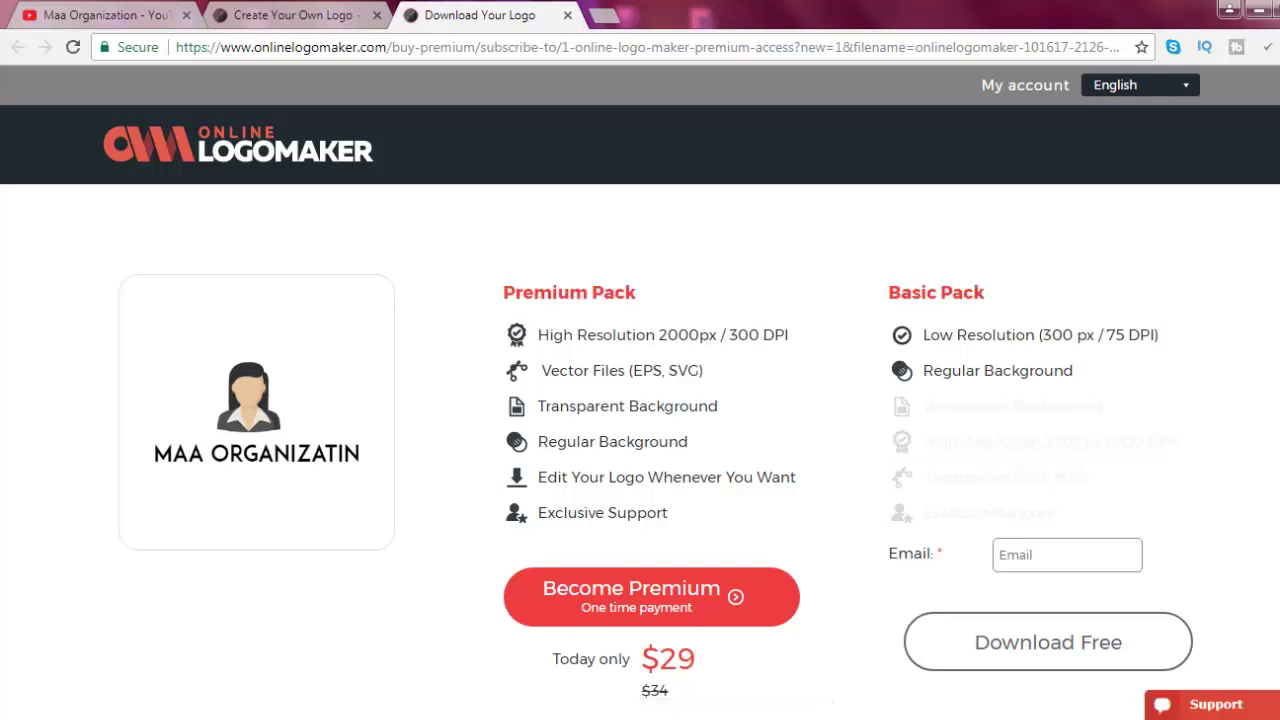
# Enter an email address in the Basic Pack field and download the free logo PNG
pyautogui.scroll(-1, 640, 400)
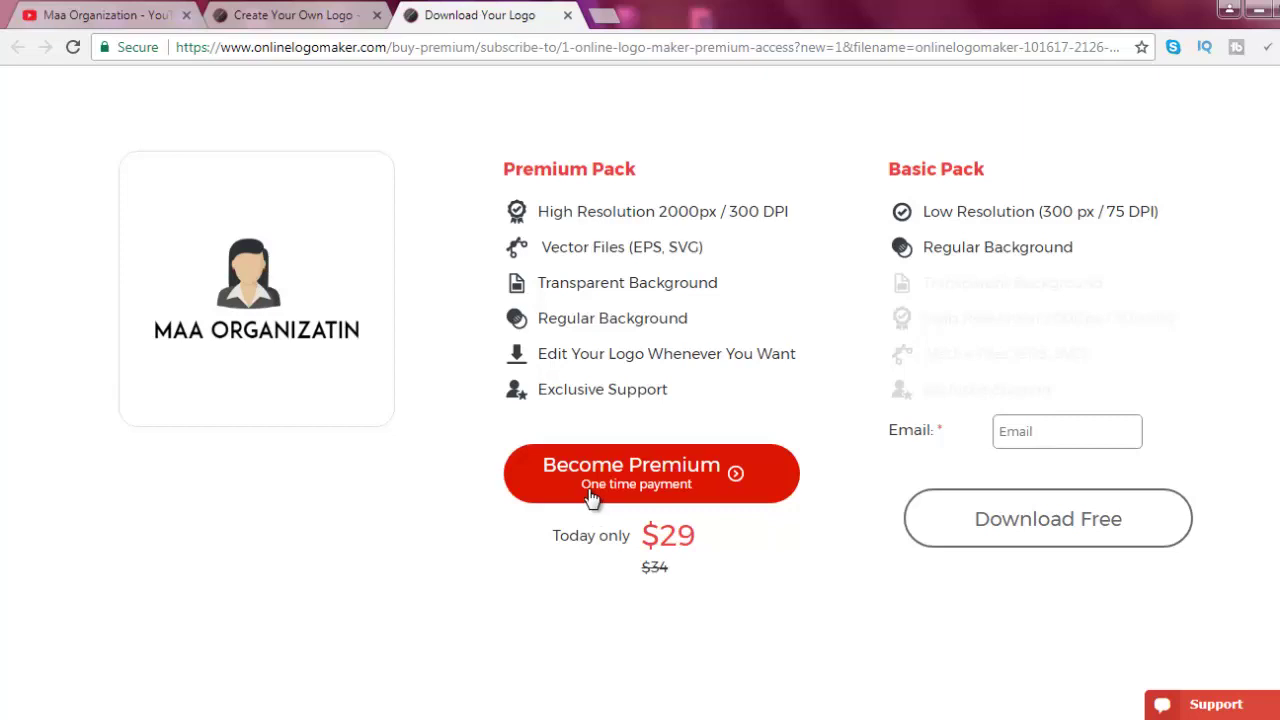
pyautogui.click(1050, 425)
pyautogui.write('gfjdsjfgdsajfdsjfdf')
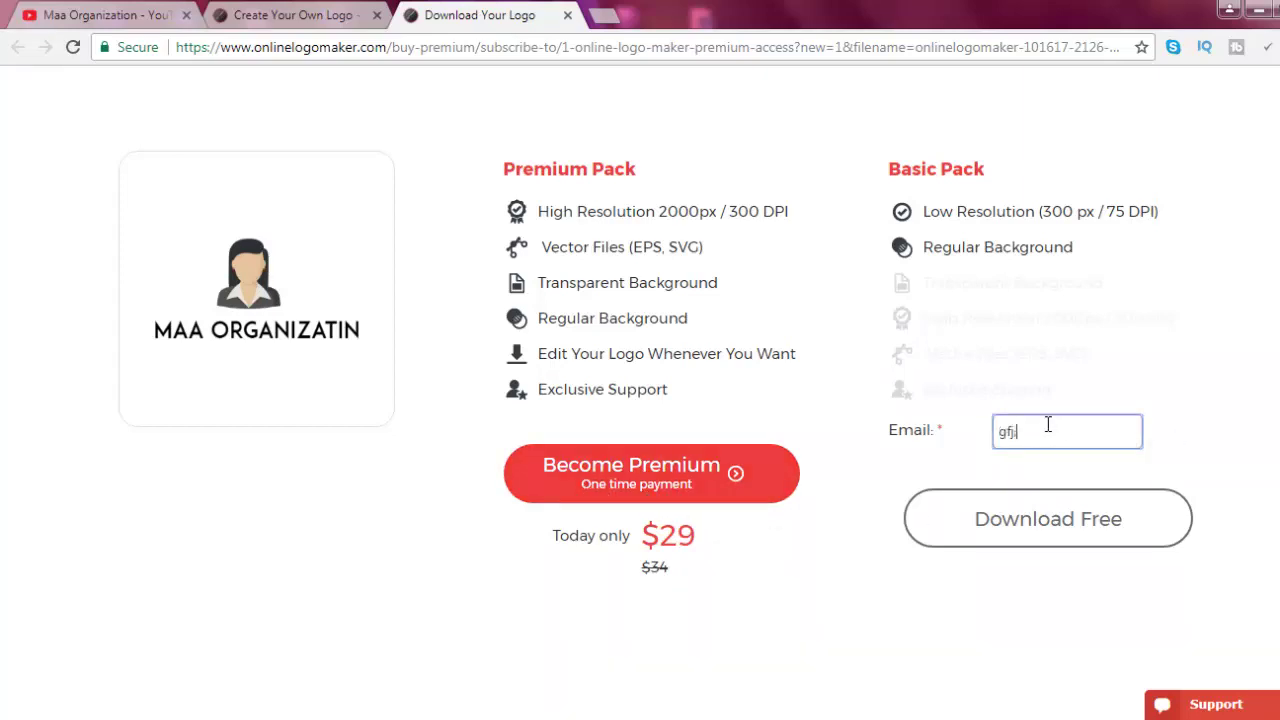
pyautogui.press('BackSpace')
pyautogui.press('BackSpace')
pyautogui.press('BackSpace')
pyautogui.press('BackSpace')
pyautogui.press('BackSpace')
pyautogui.press('BackSpace')
pyautogui.press('BackSpace')
pyautogui.press('BackSpace')
pyautogui.press('BackSpace')
pyautogui.press('BackSpace')
pyautogui.press('BackSpace')
pyautogui.press('BackSpace')
pyautogui.press('BackSpace')
pyautogui.press('BackSpace')
pyautogui.press('BackSpace')
pyautogui.press('BackSpace')
pyautogui.press('BackSpace')
pyautogui.press('BackSpace')
pyautogui.press('BackSpace')
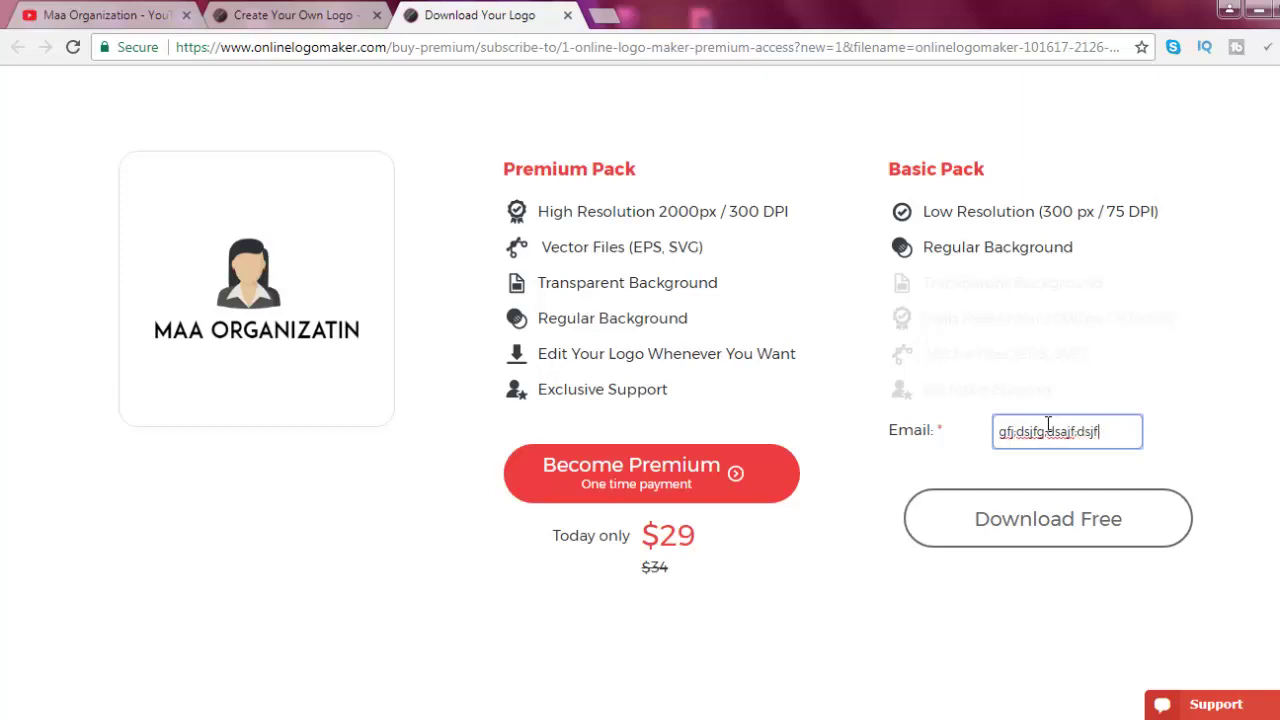
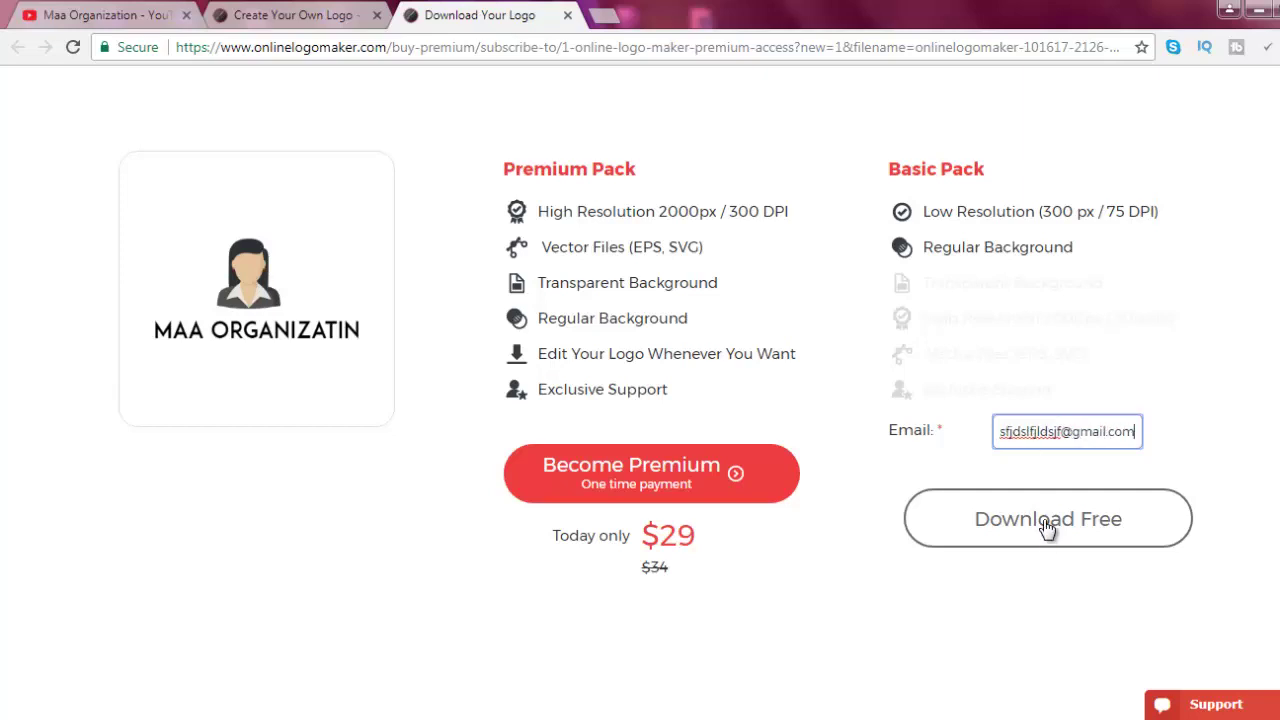
pyautogui.click(1045, 521)
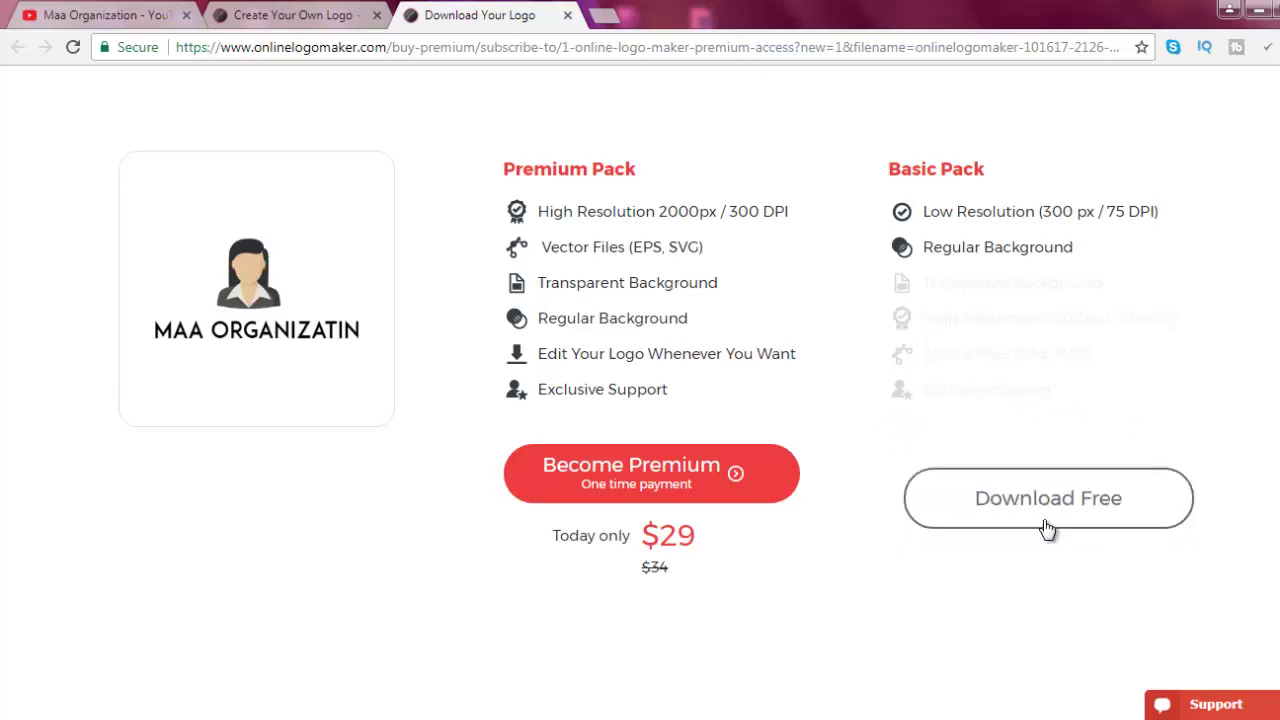
pyautogui.click(1047, 528)
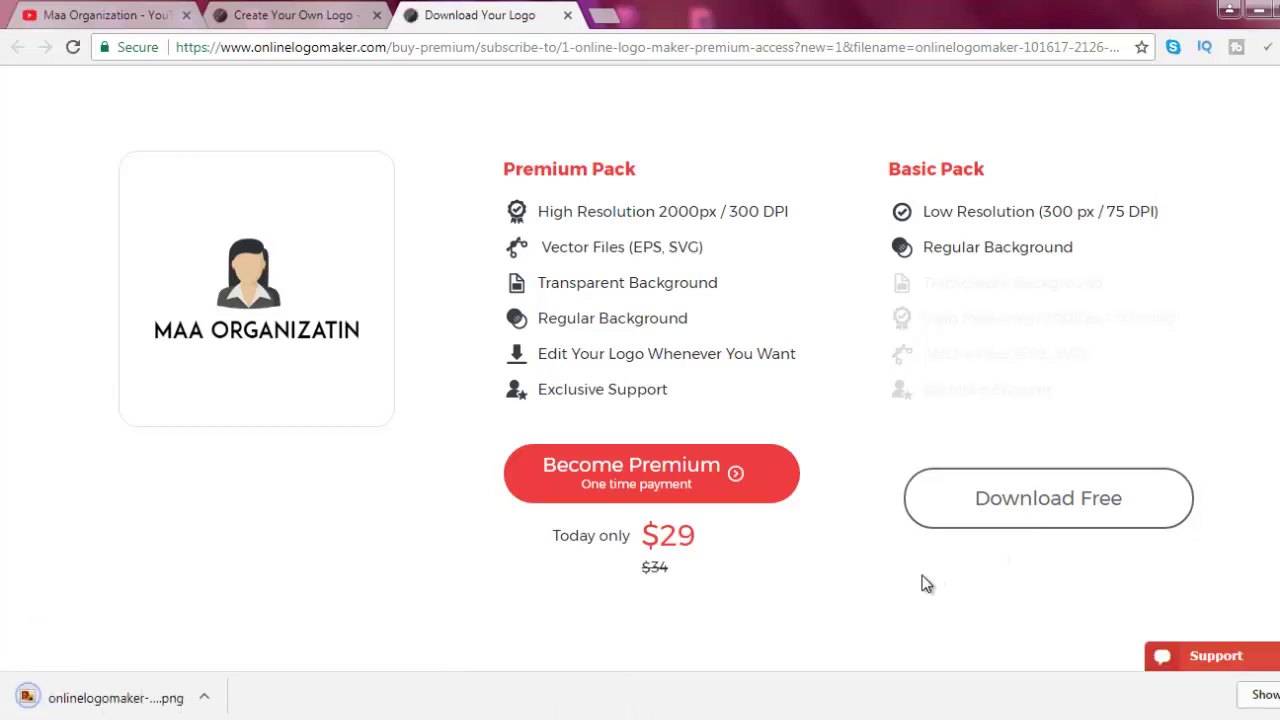
pyautogui.click(83, 707)
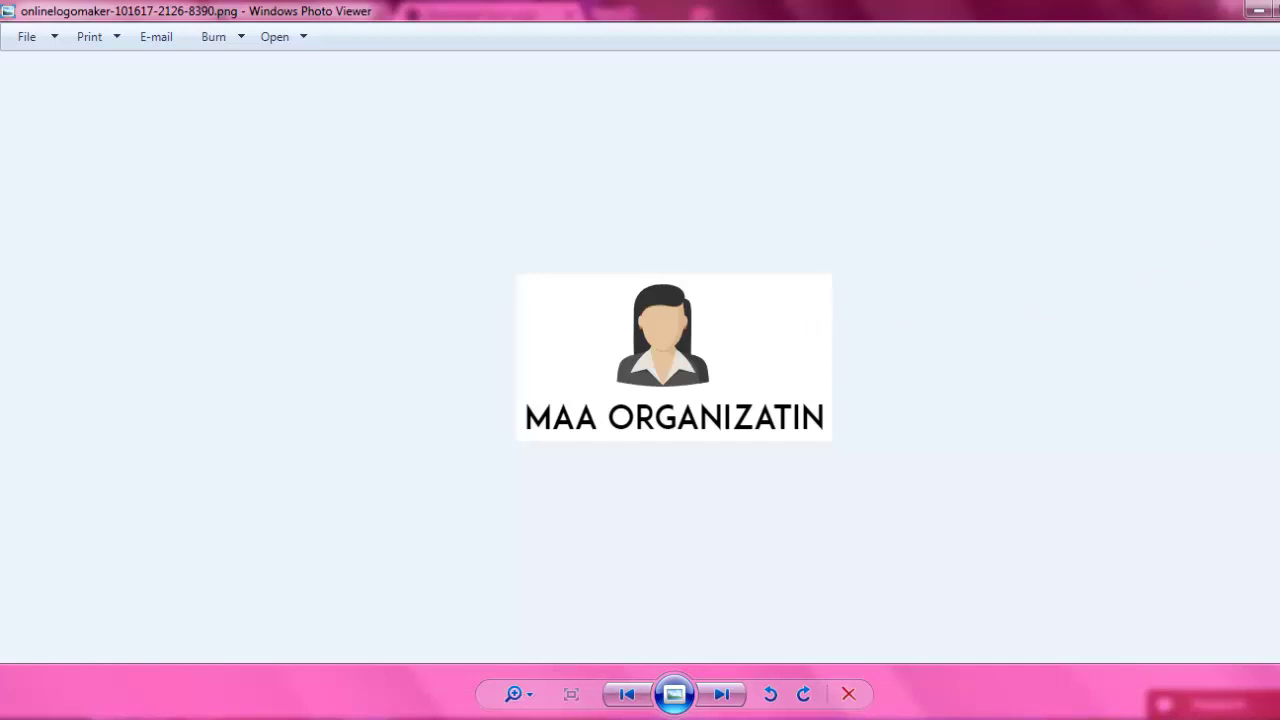
pyautogui.hotkey('alt', 'F4')
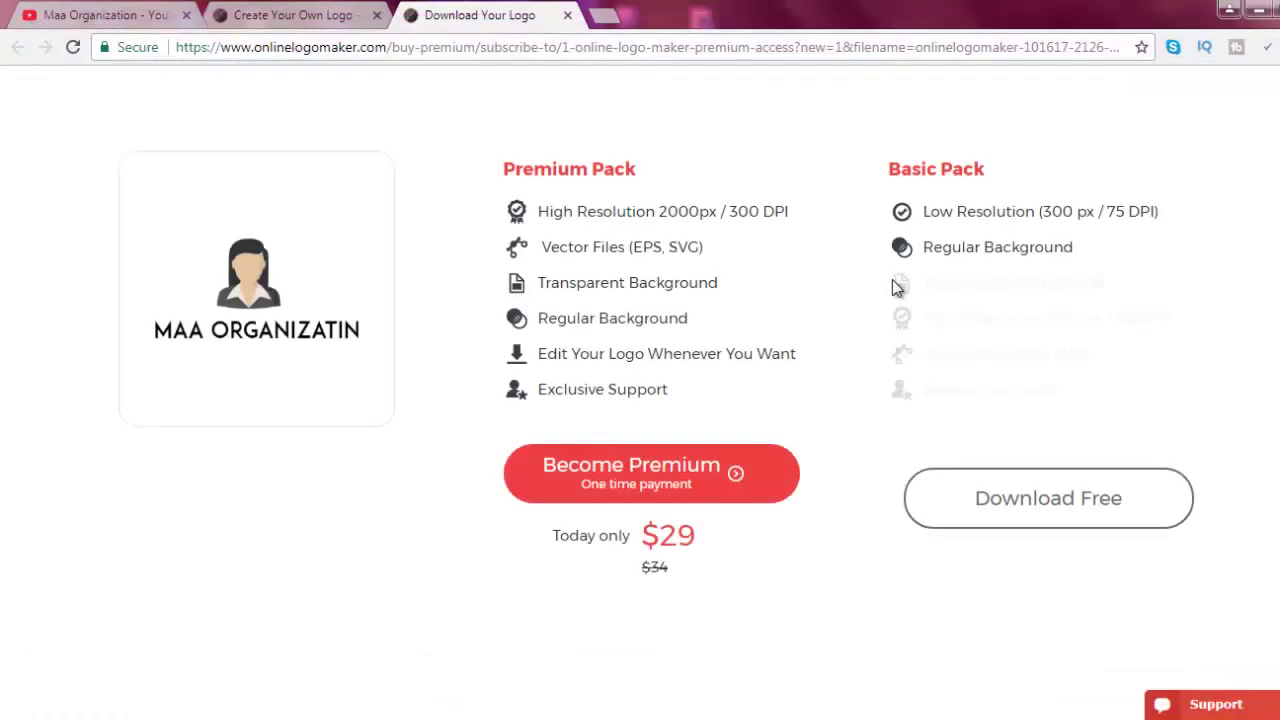